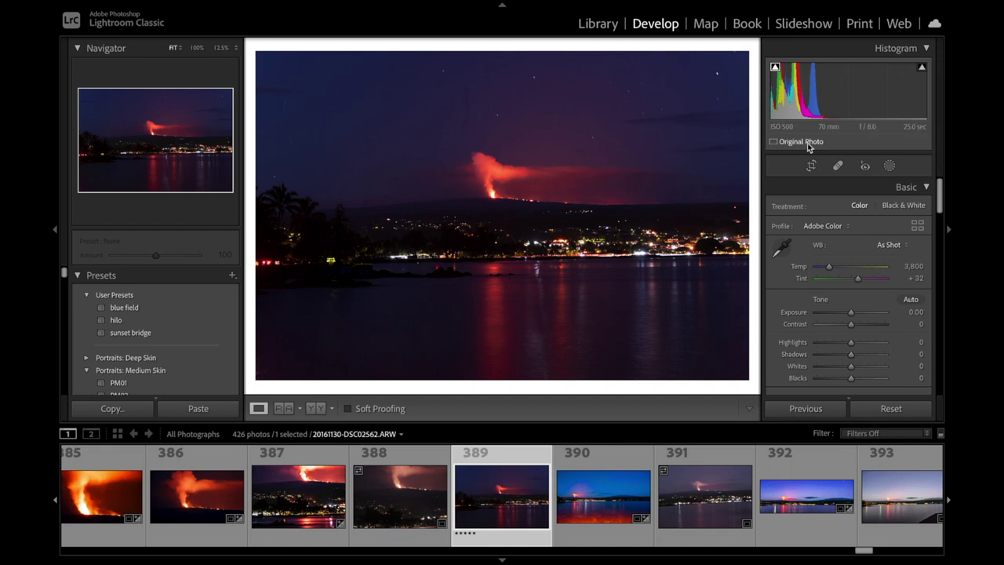
- Apply Auto tone, giving Exposure +0.96, Highlights −84, Shadows +68 and Blacks −28
click(910, 301)
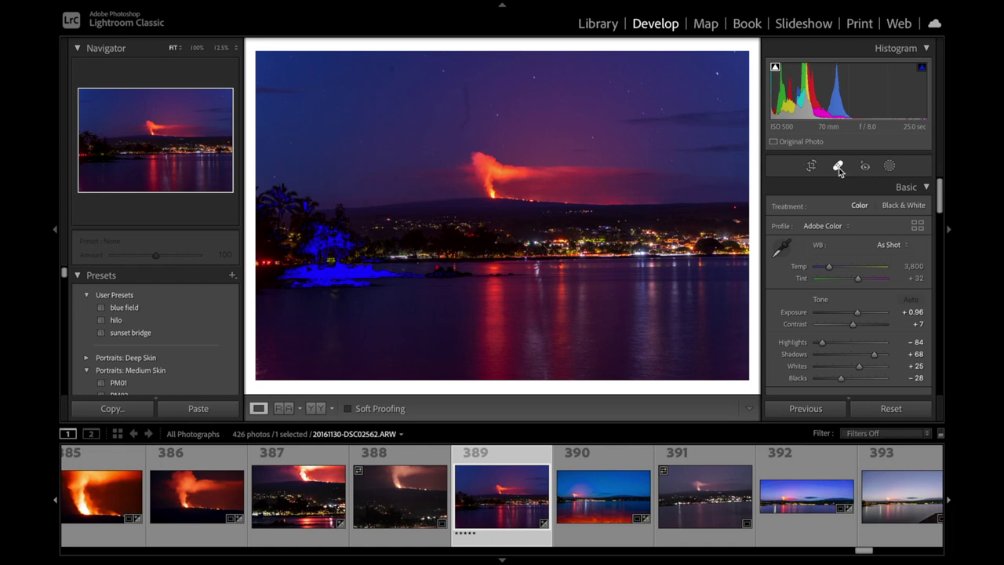
- Remove two spots in the sky above the lava plume with a size-78 Spot Removal brush
click(838, 167)
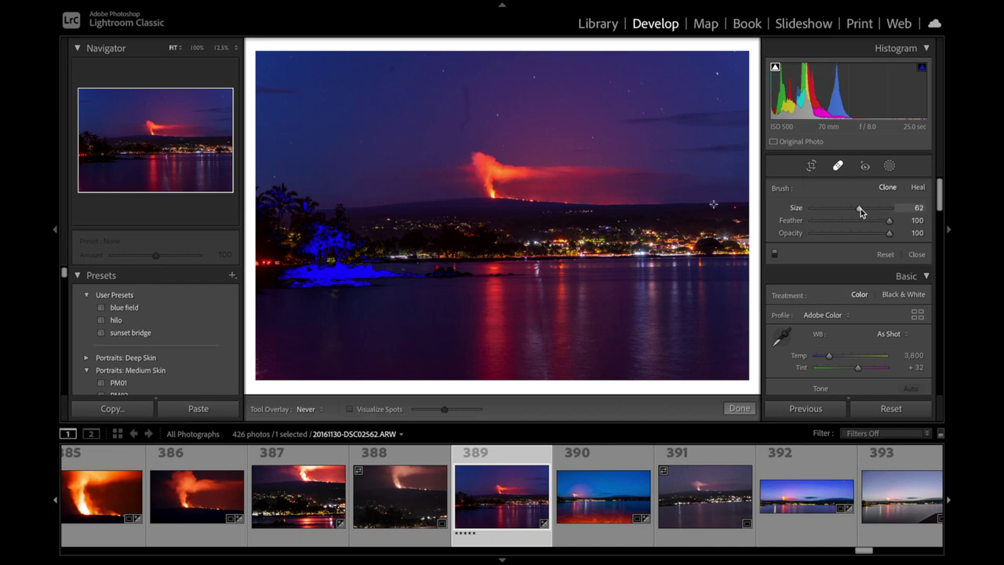
drag(861, 210, 872, 209)
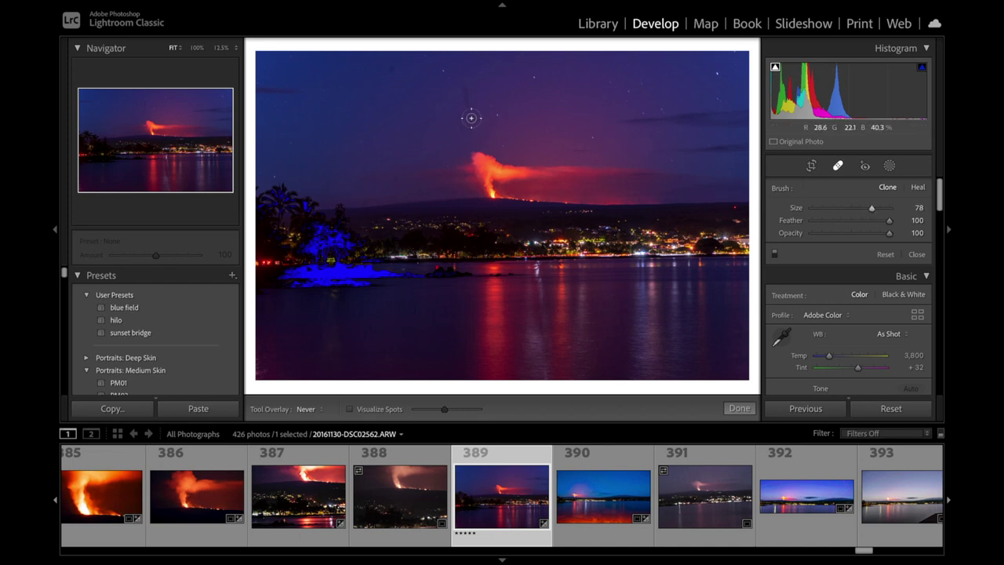
drag(459, 131, 465, 95)
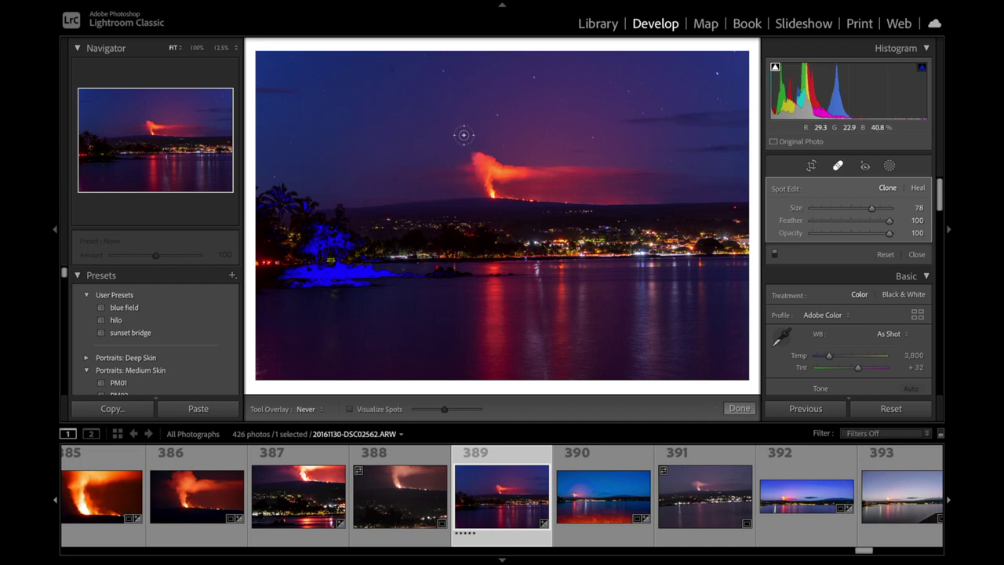
drag(459, 129, 464, 81)
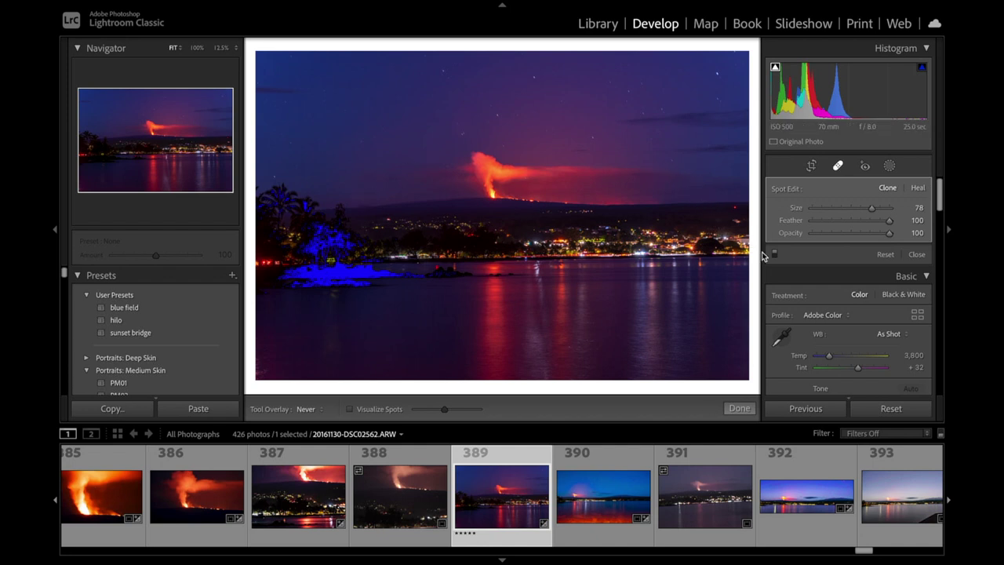
- Compare the Auto, Shade, Fluorescent and Flash white balance presets, ending on Auto (Temp 3,350, Tint 0)
click(884, 335)
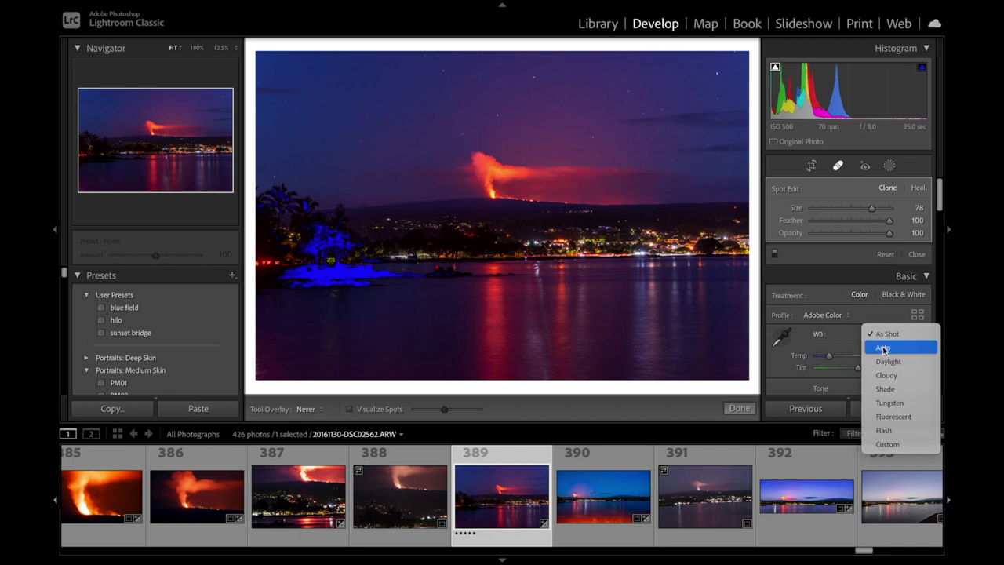
click(884, 349)
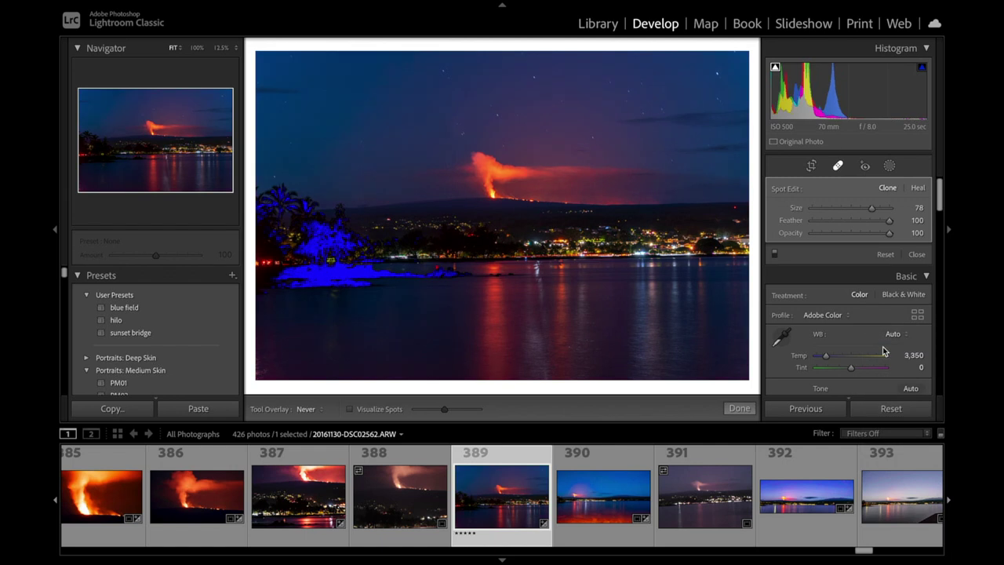
click(894, 336)
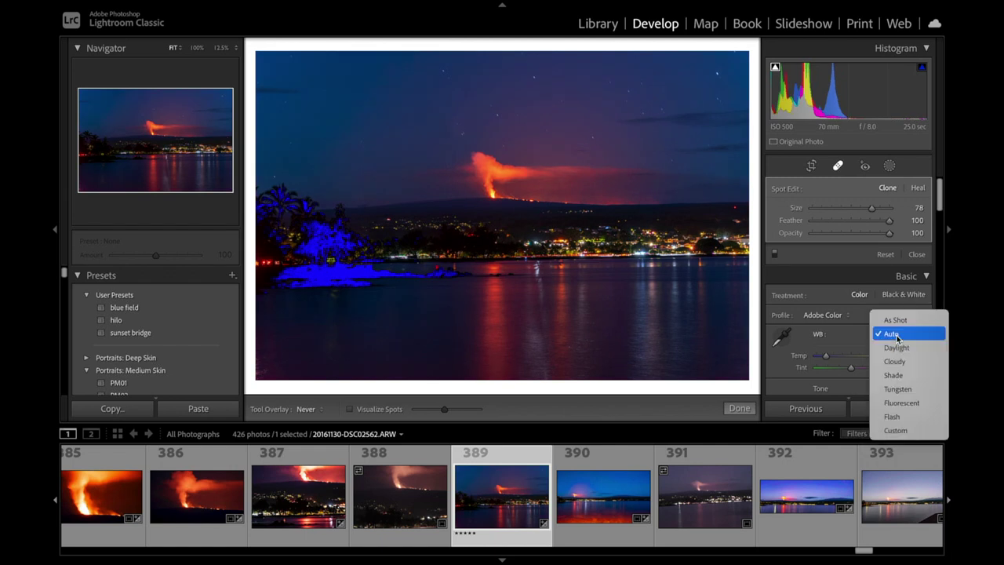
click(894, 375)
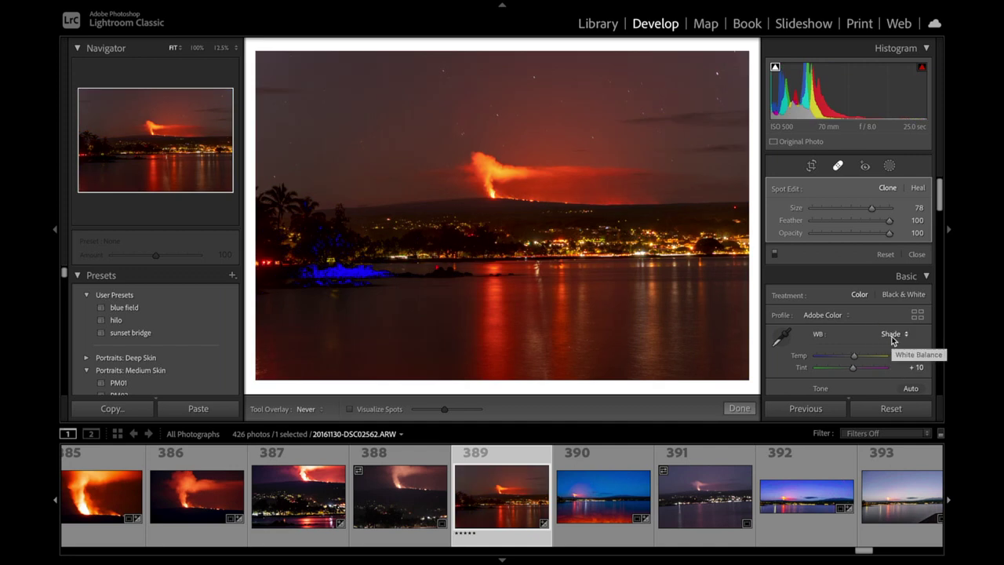
click(892, 336)
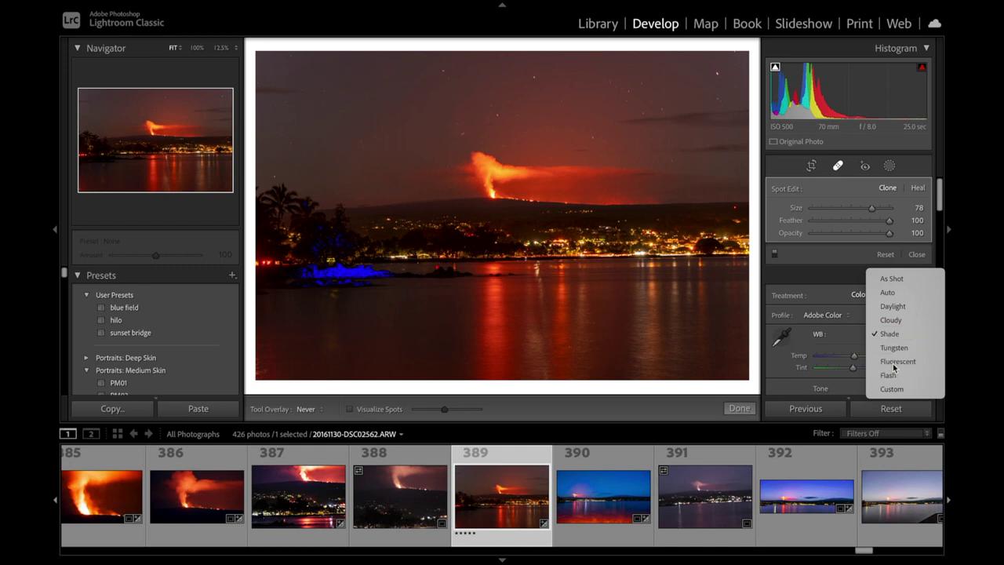
click(892, 365)
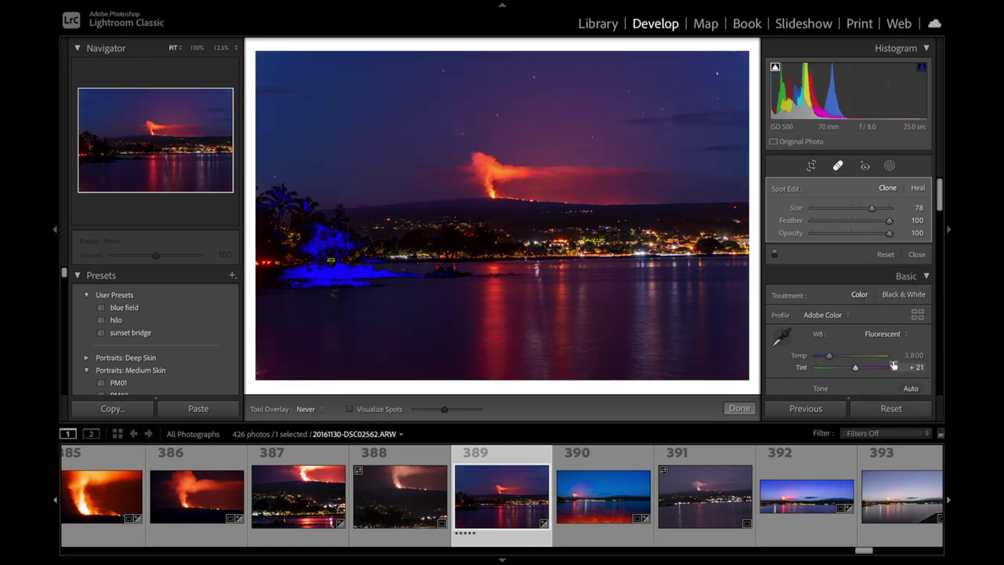
click(895, 336)
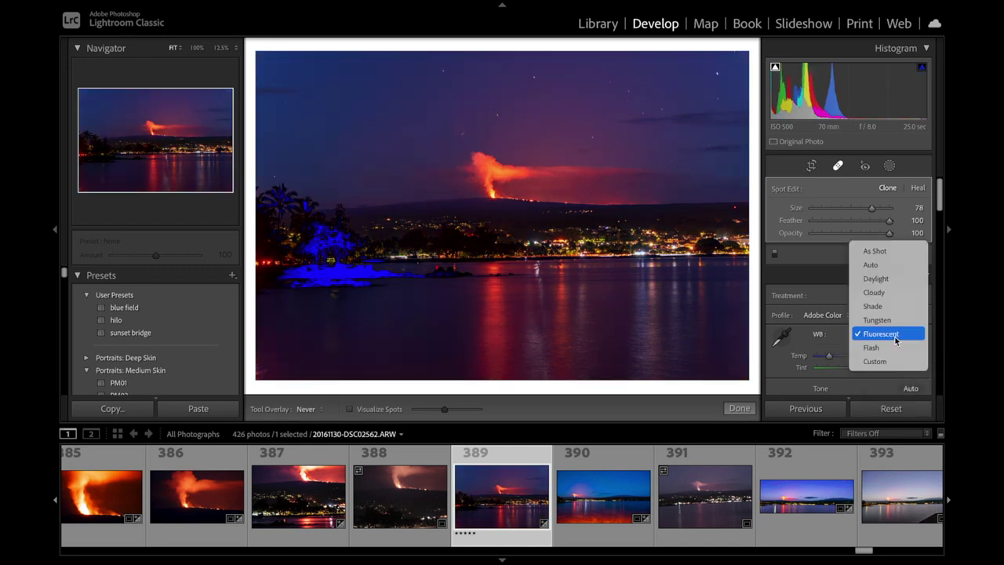
click(891, 352)
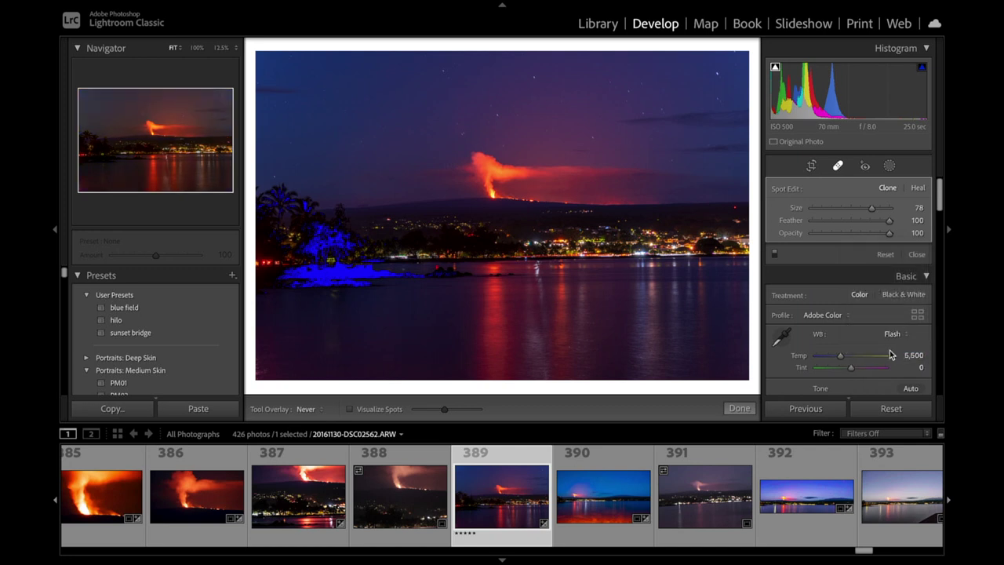
click(892, 333)
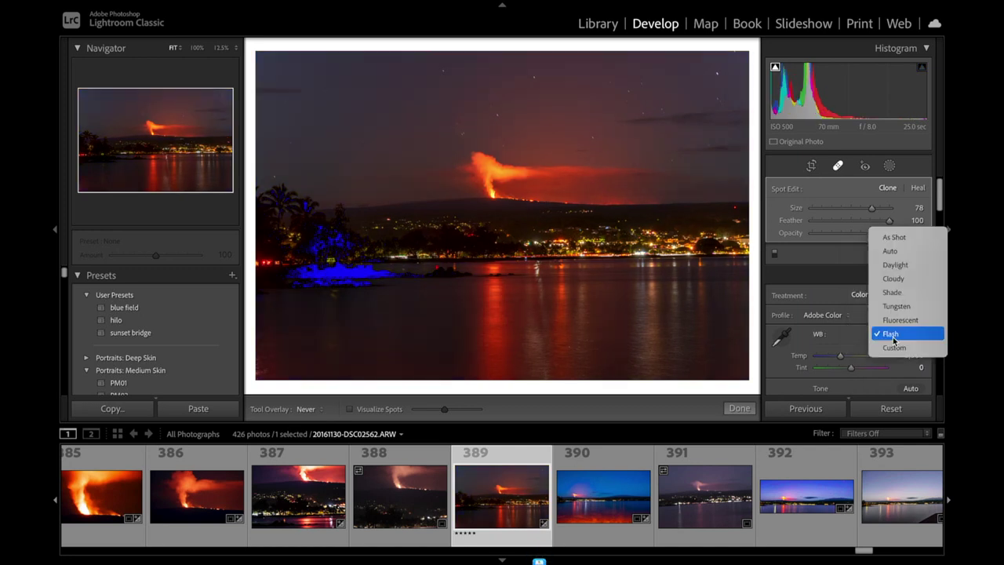
click(899, 254)
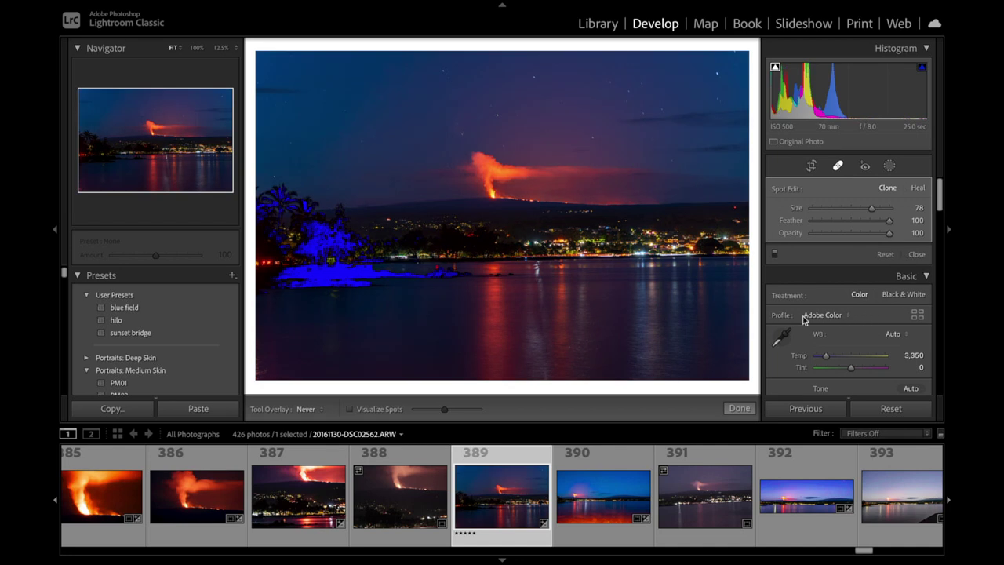
- Straighten the photo to a 1.20° angle in Crop & Straighten
click(811, 166)
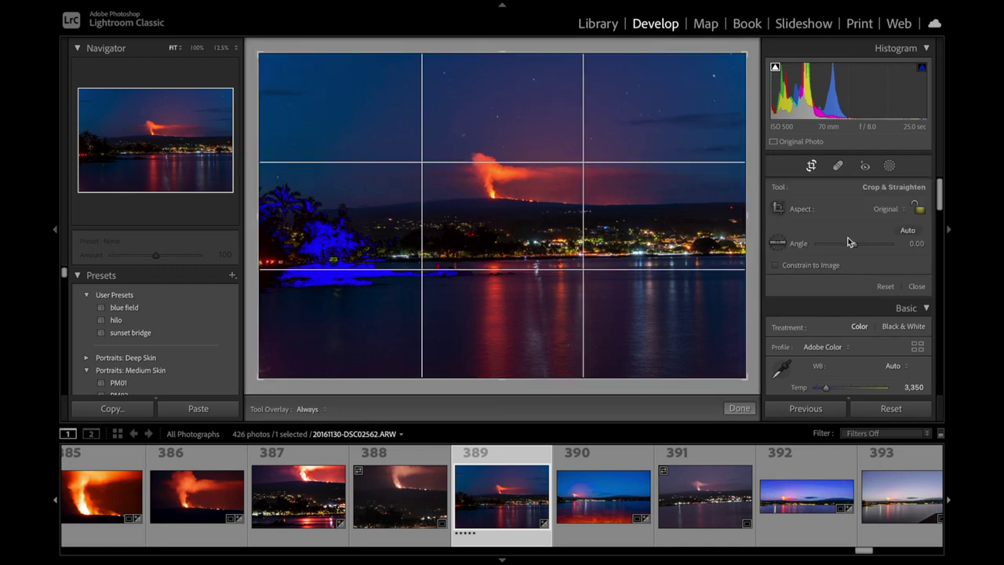
drag(853, 243, 857, 248)
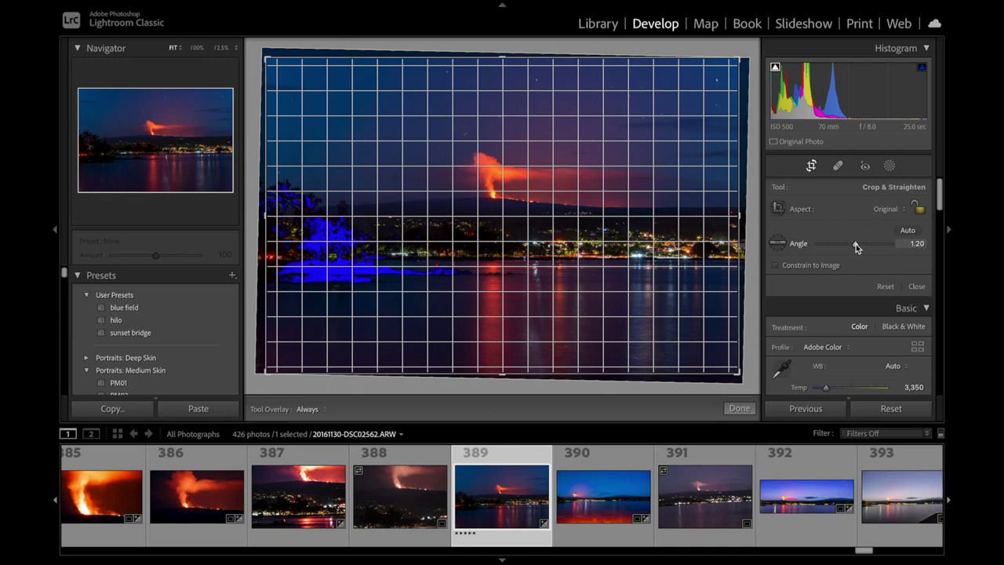
drag(855, 244, 855, 244)
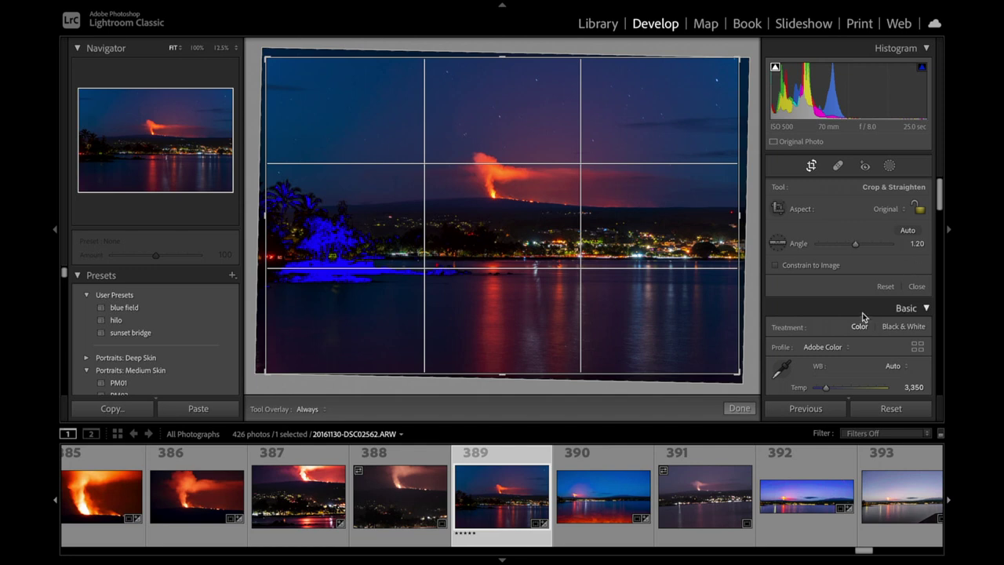
scroll(857, 361, down, 2)
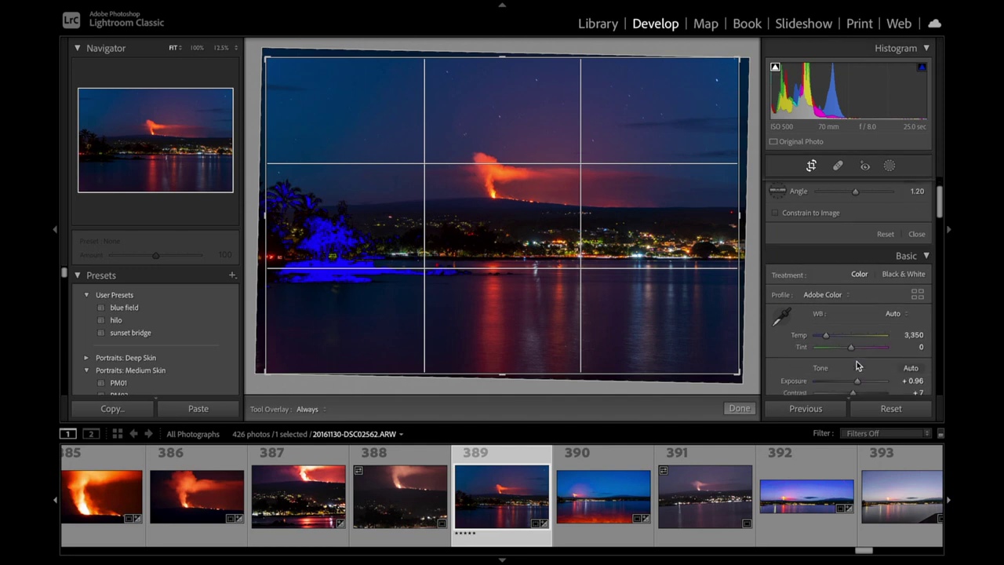
scroll(857, 361, up, 2)
- Raise exposure to about +1.85 and contrast to +37
click(810, 166)
mouse_move(857, 312)
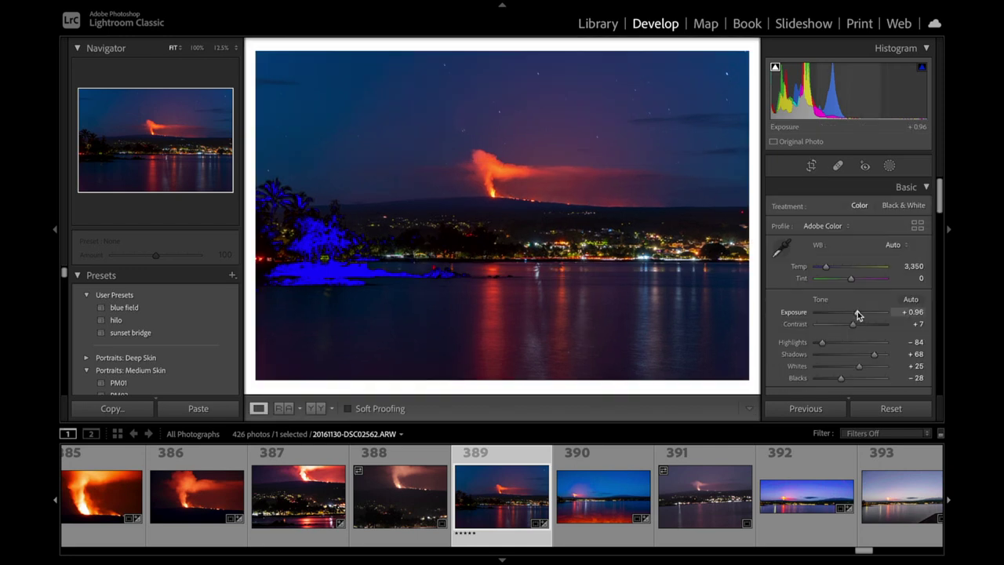
drag(857, 314, 862, 315)
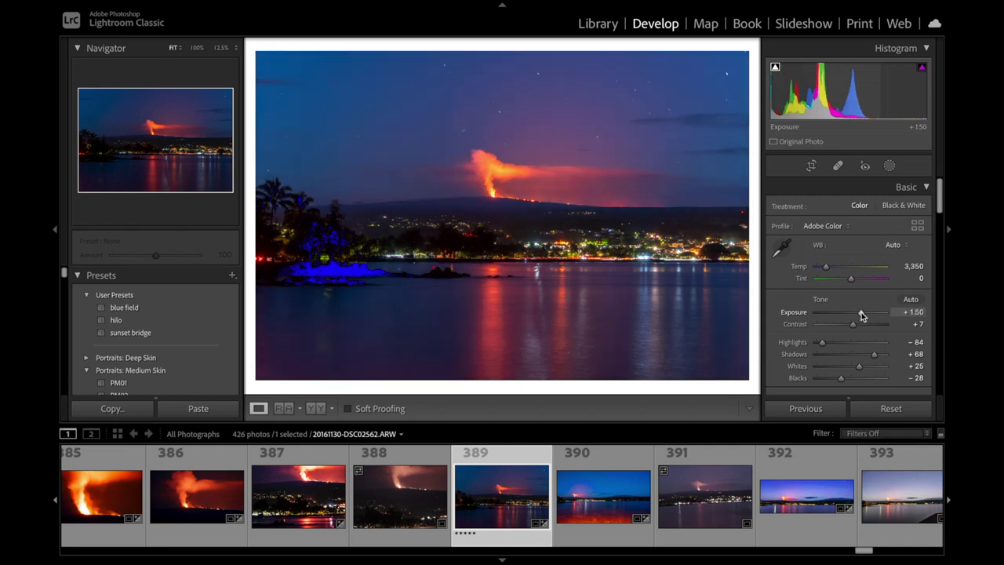
drag(861, 316, 864, 315)
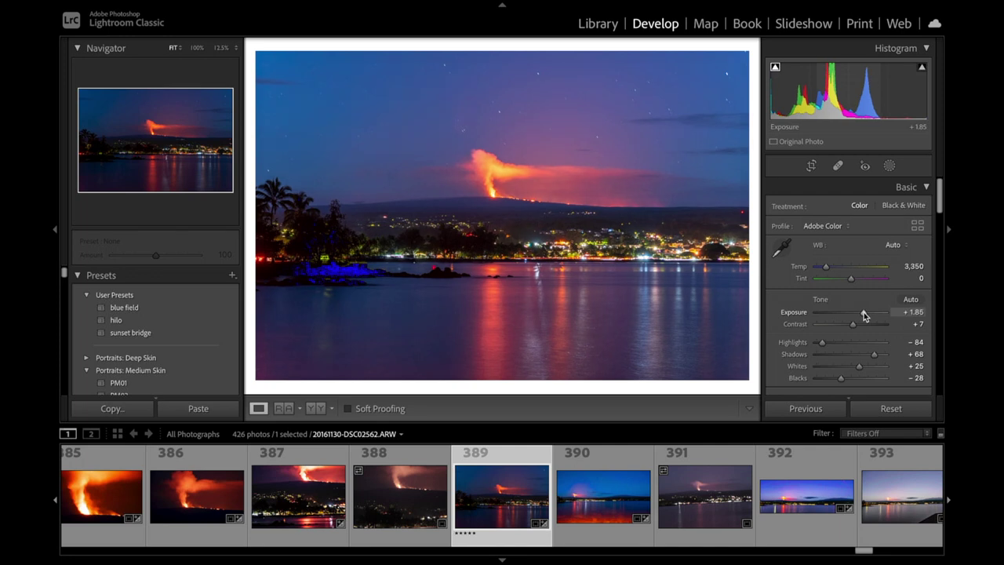
drag(852, 324, 864, 324)
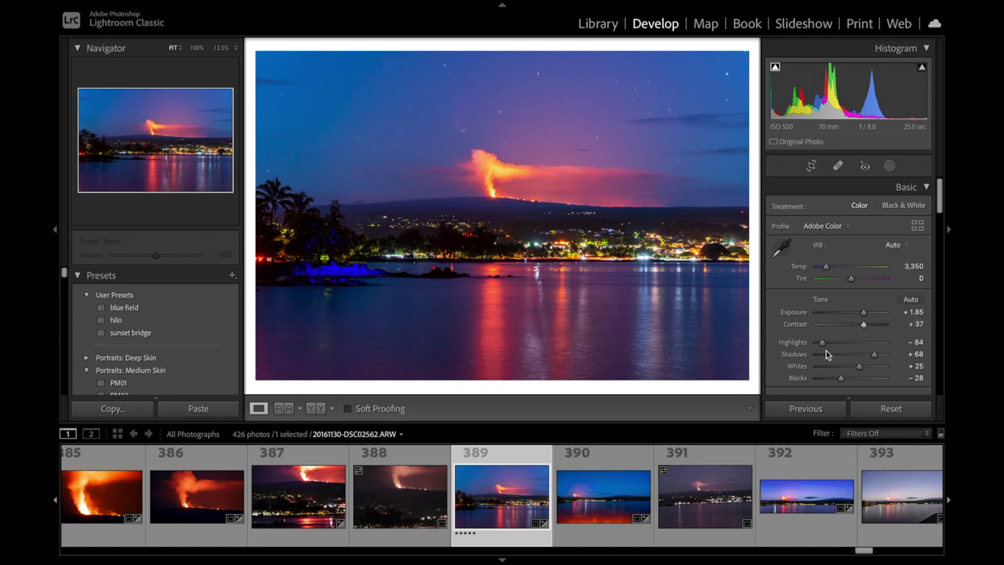
- Add Clarity +26, Dehaze +15 and Saturation +28
scroll(830, 357, down, 3)
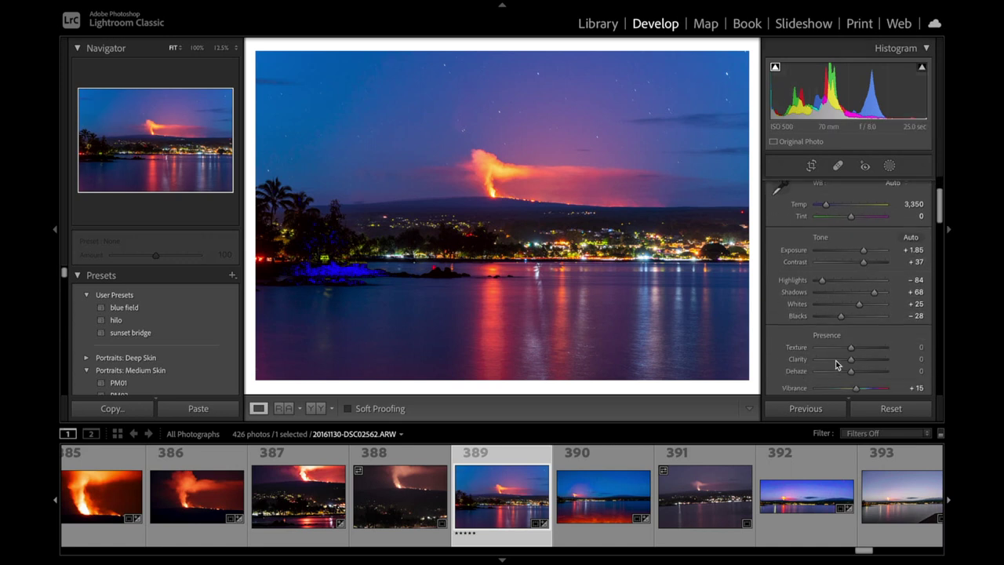
scroll(838, 365, down, 1)
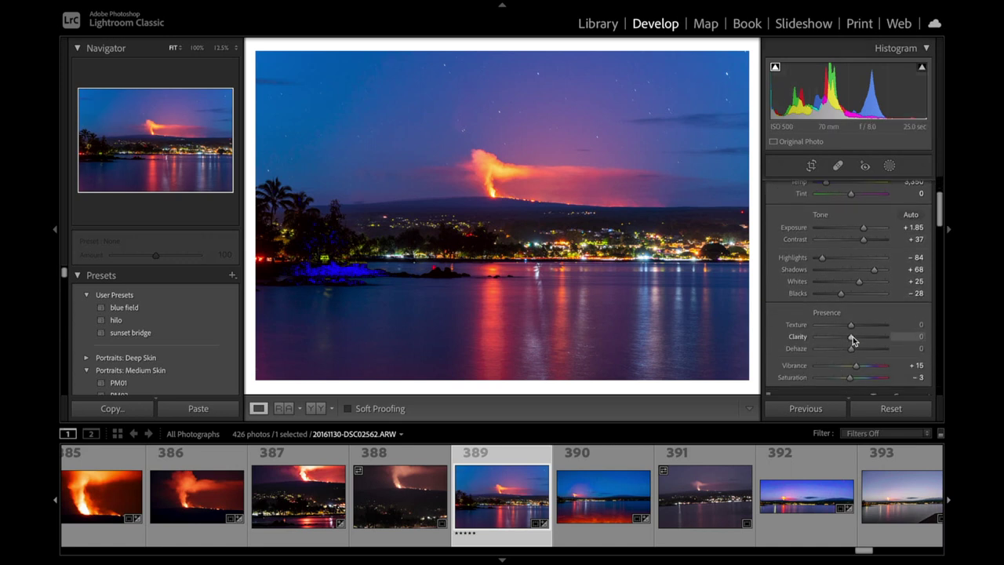
drag(852, 339, 861, 342)
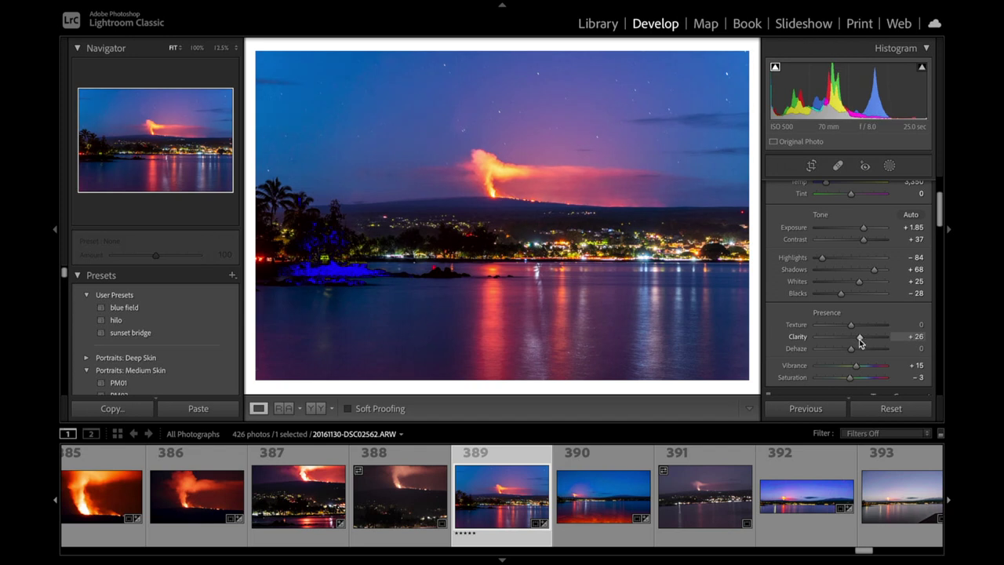
drag(852, 351, 858, 351)
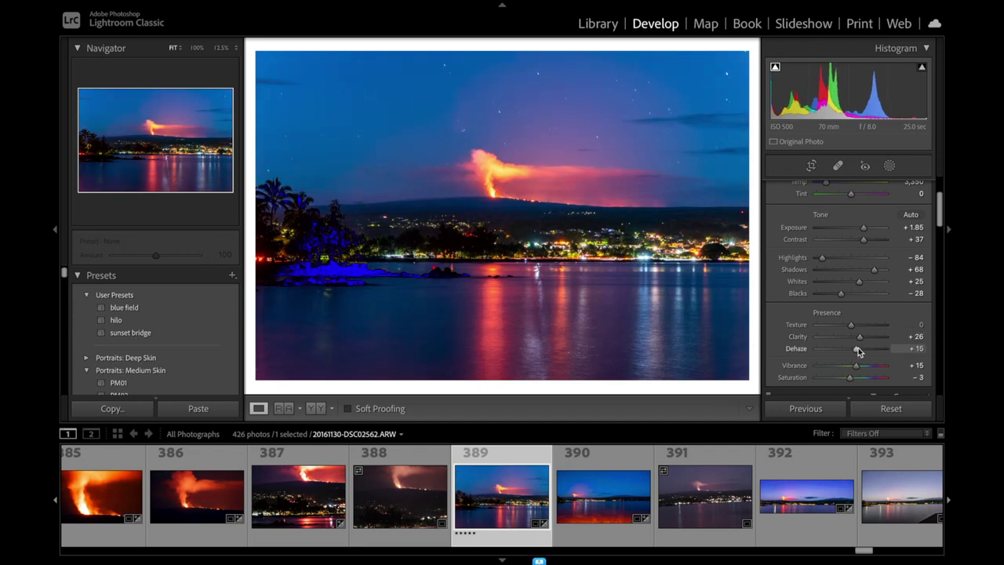
scroll(821, 338, down, 2)
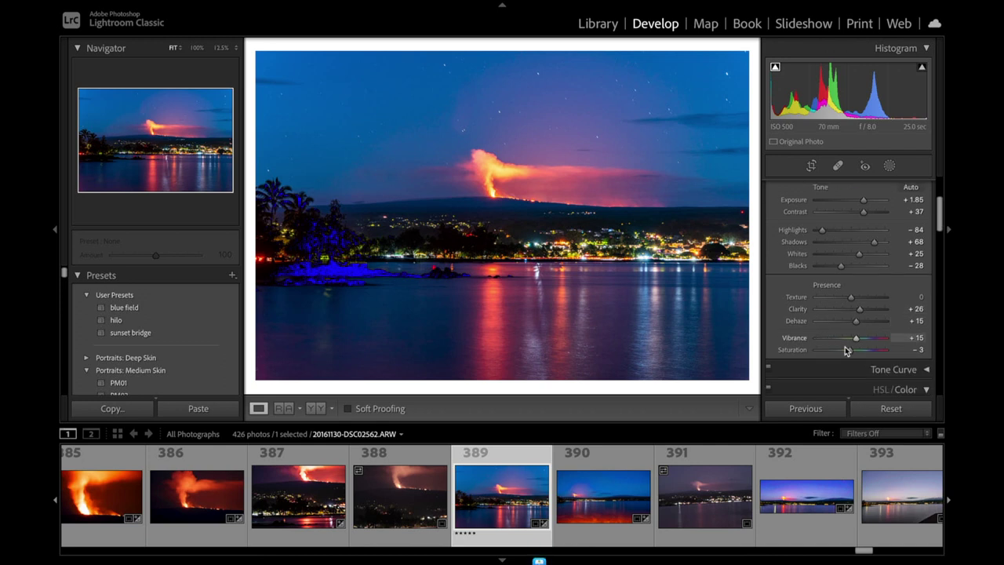
drag(848, 349, 861, 354)
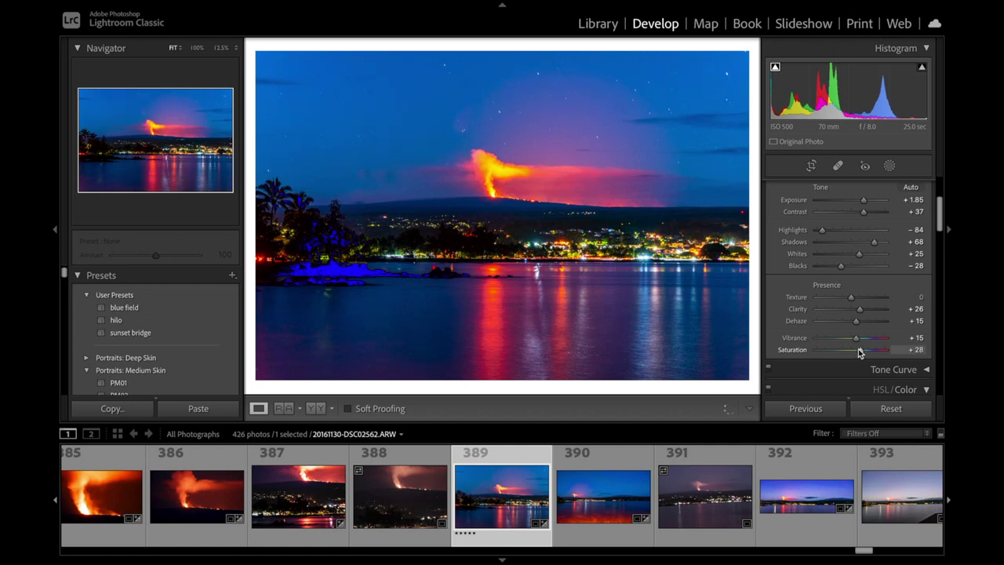
- Set the Red HSL channel to Hue −13 and Saturation −13
scroll(859, 352, down, 3)
scroll(860, 352, down, 1)
scroll(859, 351, down, 3)
scroll(858, 349, down, 2)
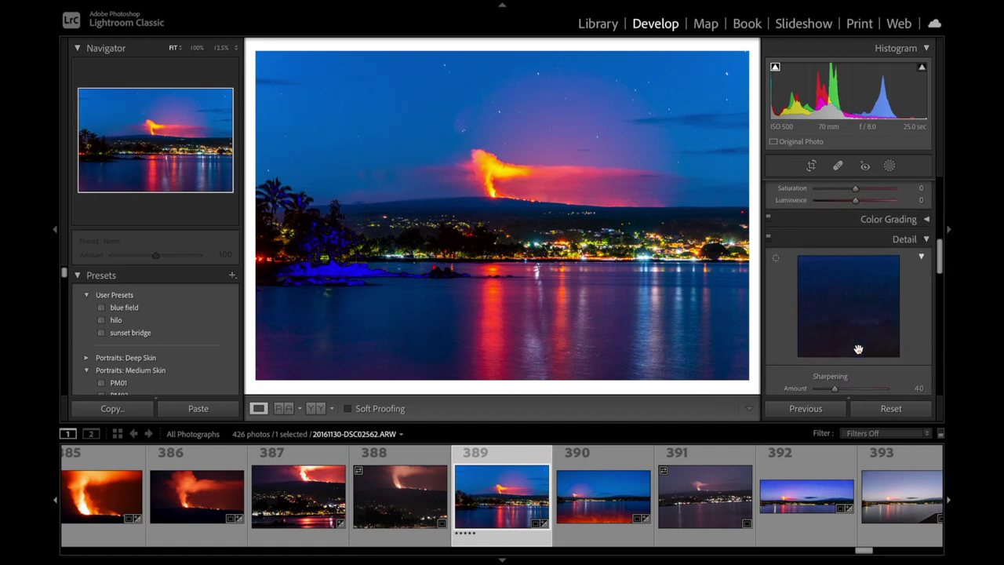
scroll(858, 349, up, 1)
scroll(860, 329, up, 1)
scroll(863, 302, up, 1)
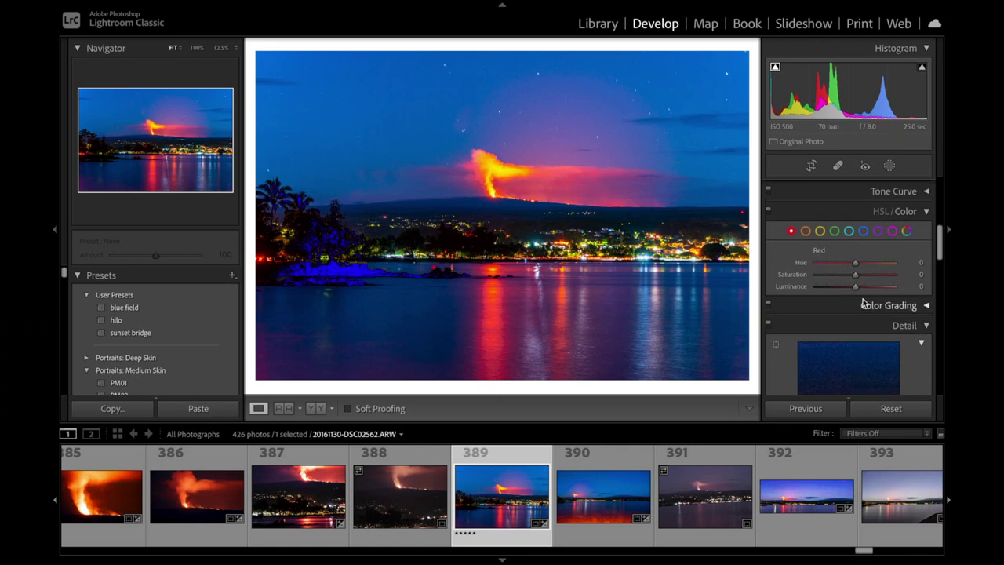
mouse_move(854, 263)
mouse_down()
mouse_move(872, 263)
mouse_move(852, 263)
mouse_move(865, 276)
mouse_move(852, 276)
mouse_up()
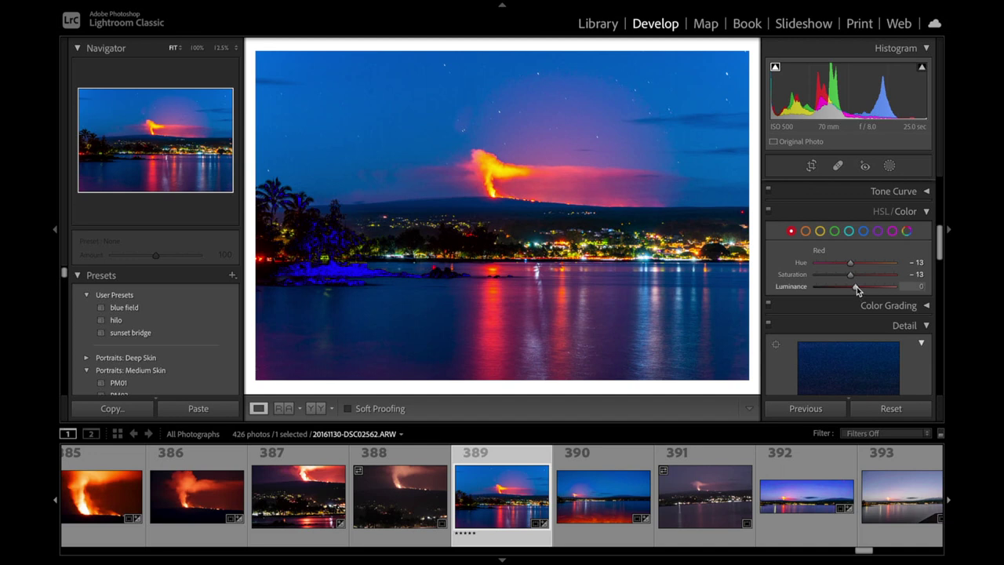
scroll(857, 290, down, 1)
- Set Noise Reduction Luminance to 31 and its Contrast to 26 in the Detail panel
scroll(856, 290, down, 3)
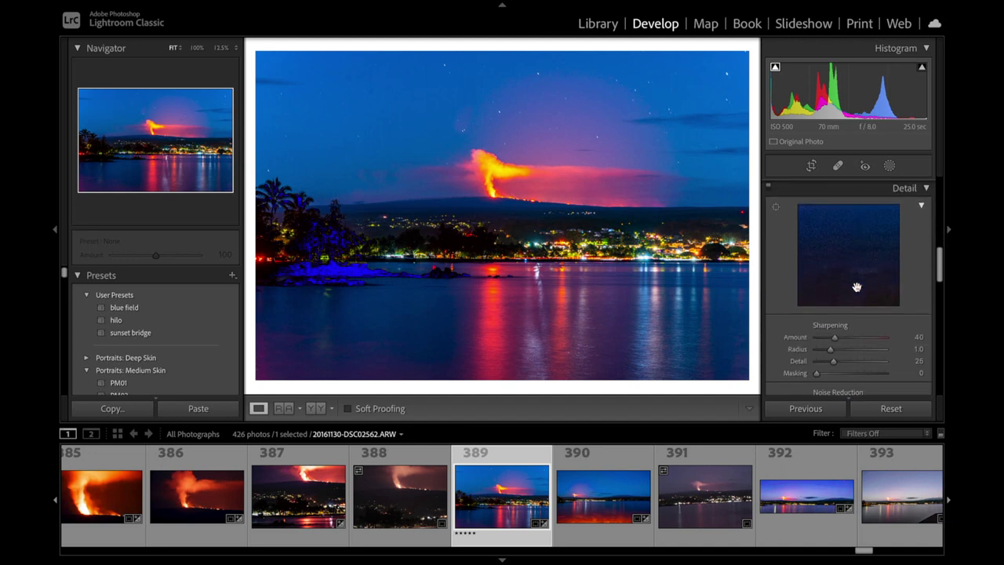
scroll(856, 290, down, 2)
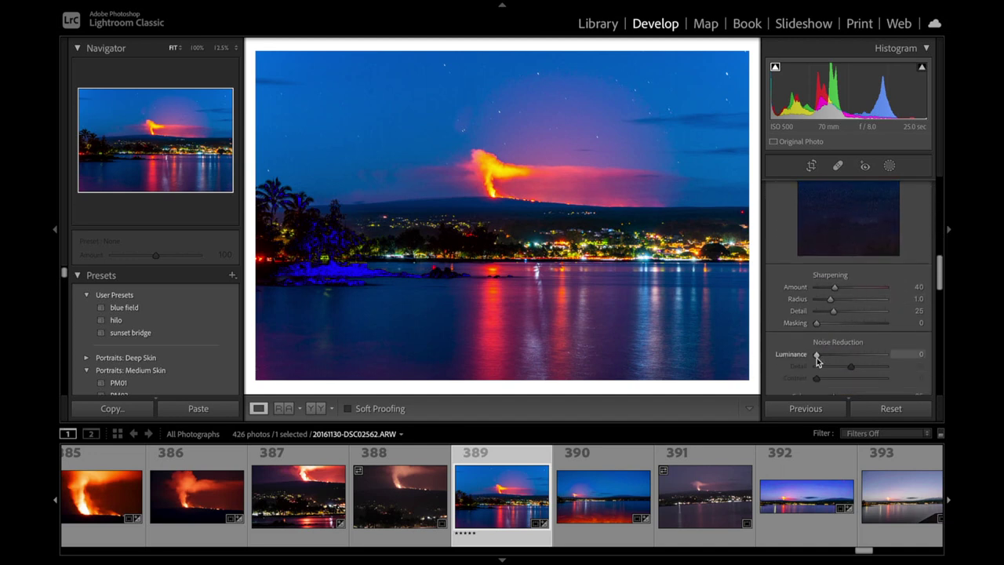
scroll(856, 223, up, 2)
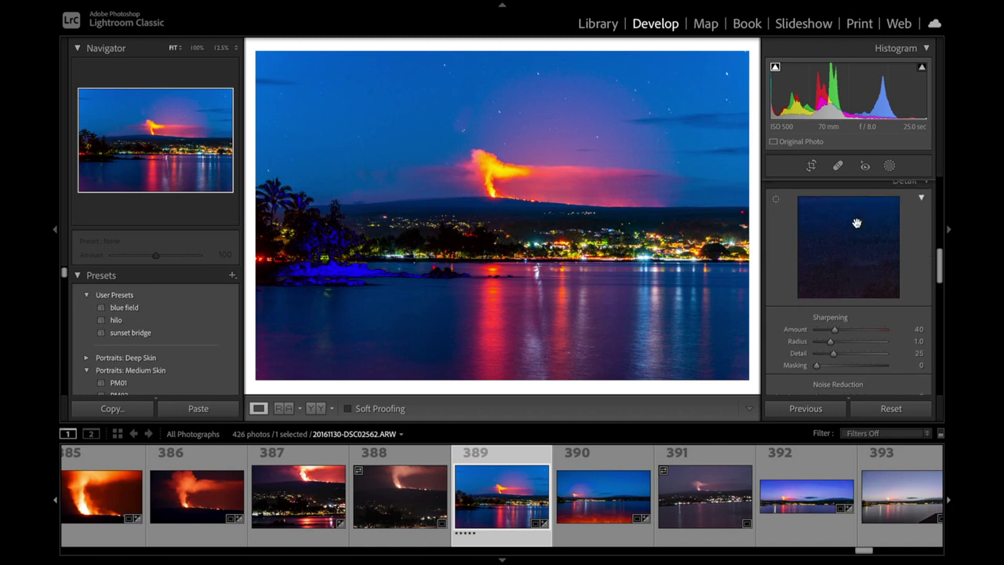
scroll(830, 342, down, 1)
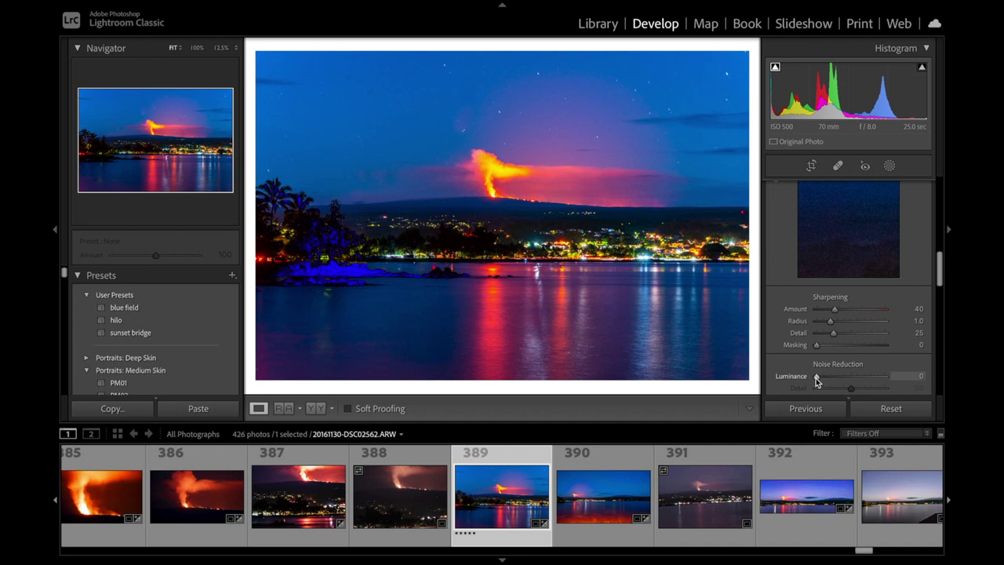
drag(815, 377, 836, 376)
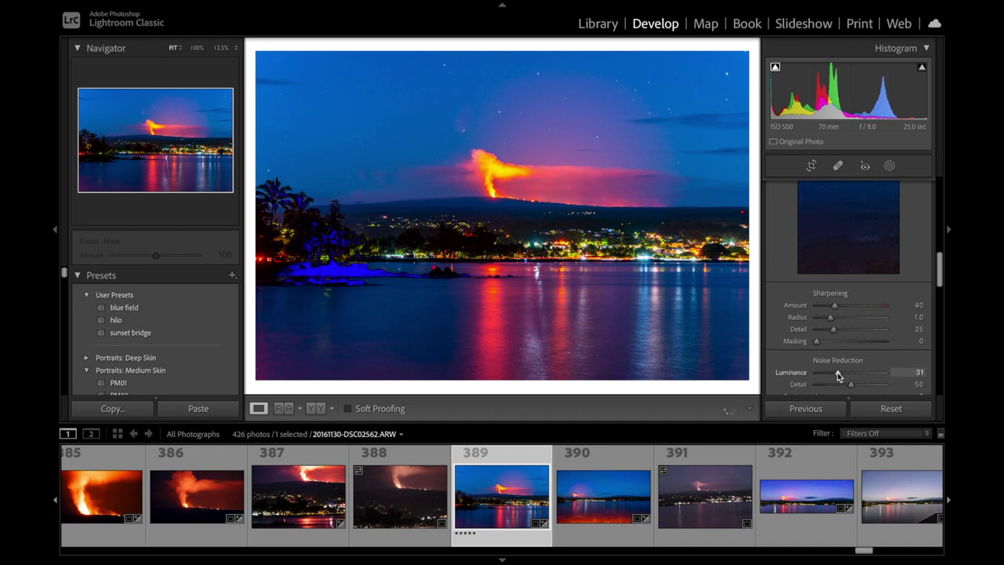
scroll(830, 368, down, 1)
scroll(823, 365, down, 1)
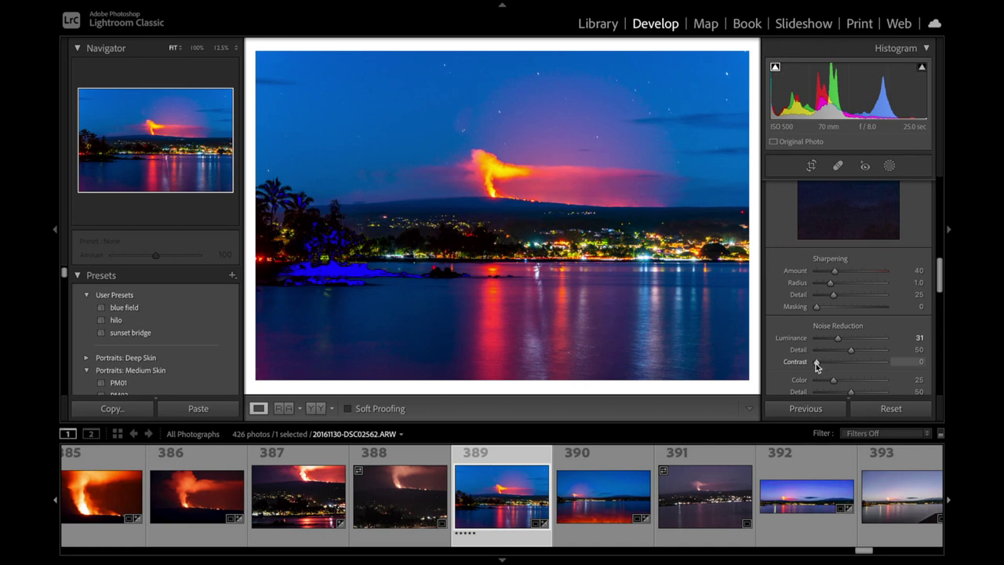
drag(816, 363, 833, 362)
scroll(846, 299, up, 2)
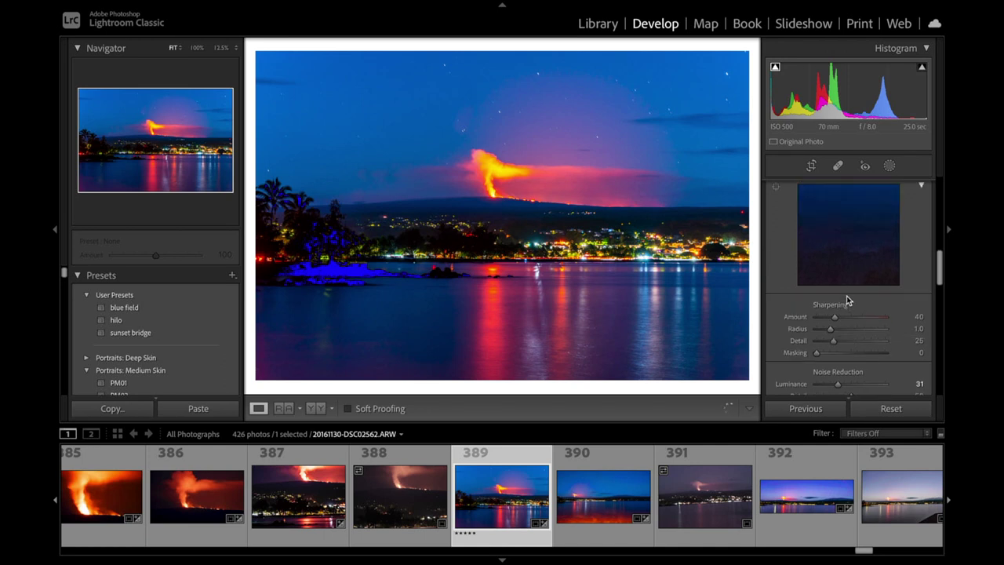
scroll(846, 296, up, 1)
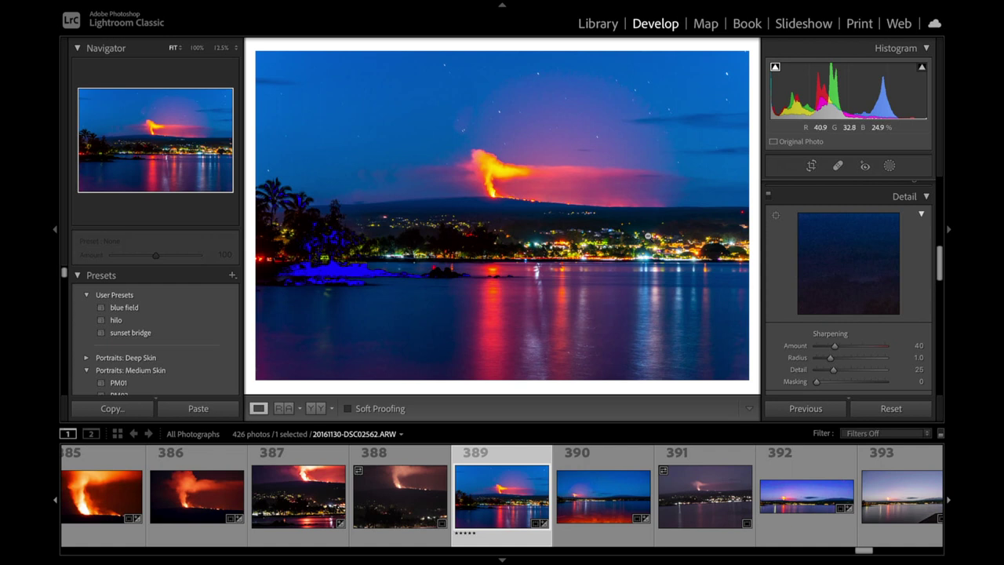
- Inspect the plume at 50% zoom, raise Luminance noise reduction to 56, and return to 25%
click(646, 240)
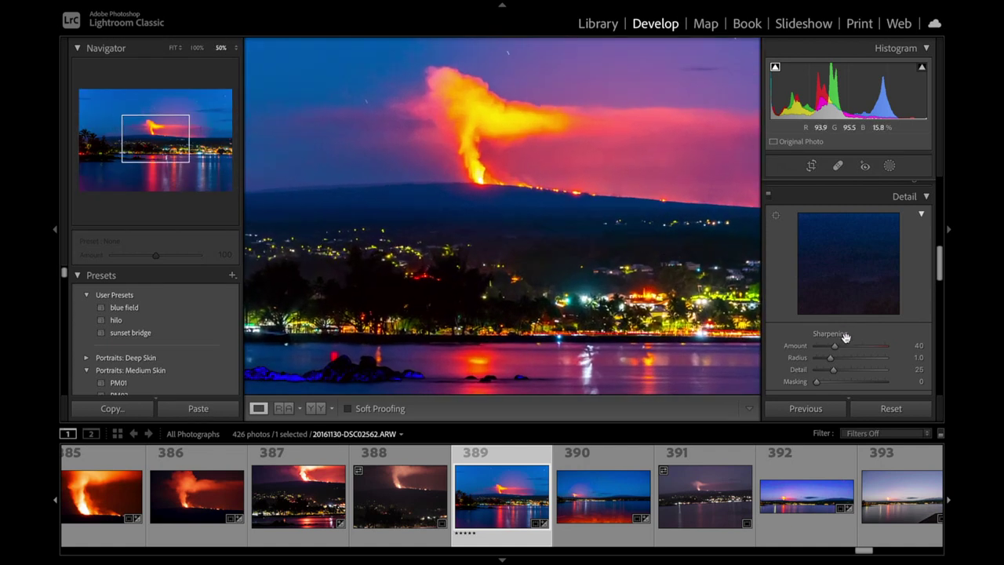
scroll(836, 350, down, 3)
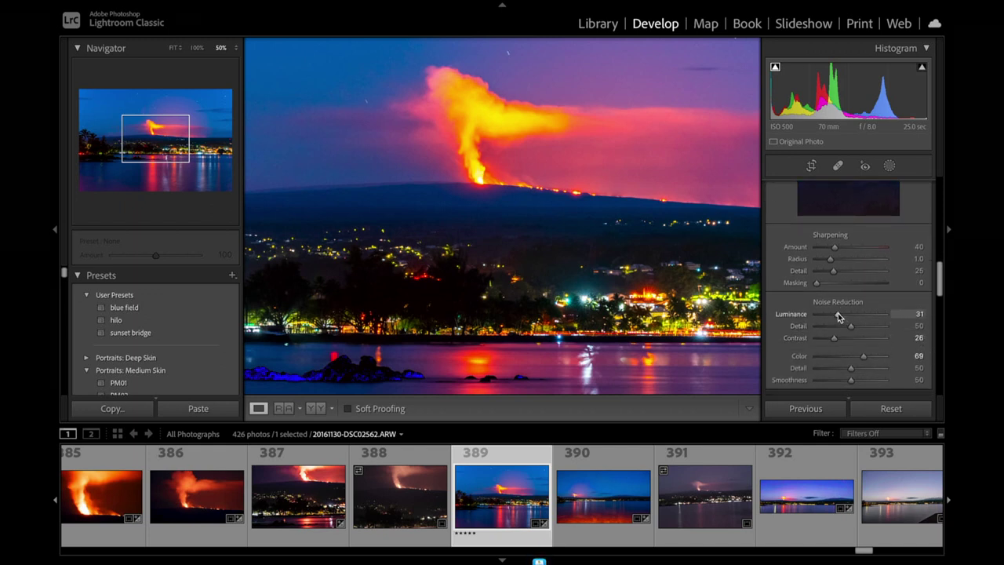
drag(837, 314, 856, 315)
click(602, 261)
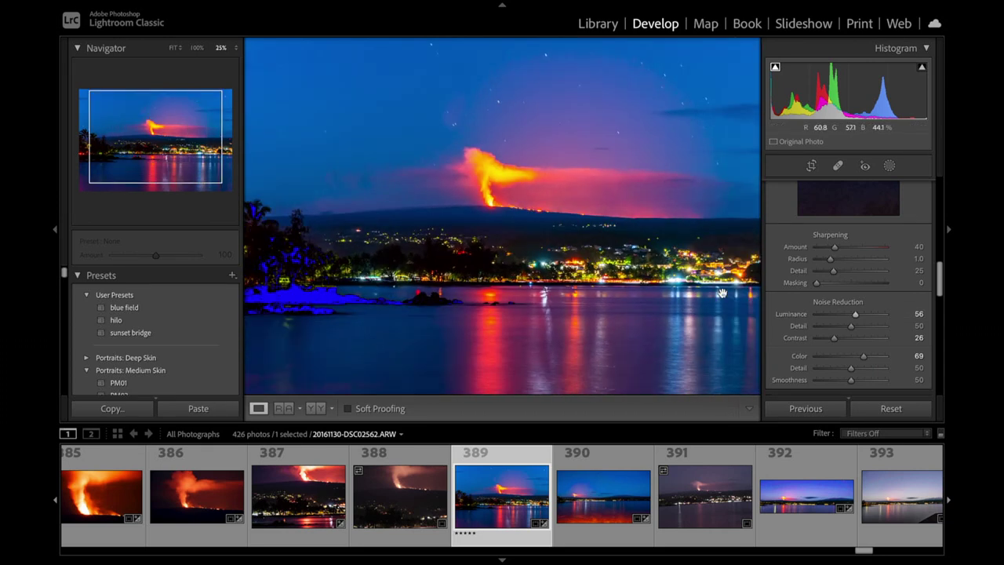
- Set Blue Primary calibration to Hue +22 and Saturation +28, then fit the photo in view
scroll(832, 276, down, 5)
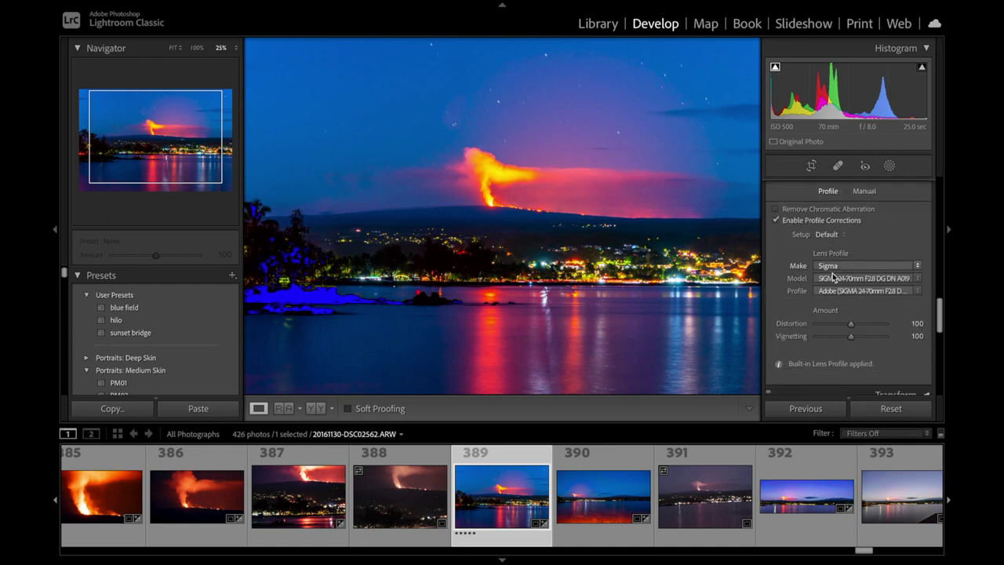
scroll(833, 276, down, 3)
scroll(833, 276, down, 5)
scroll(832, 274, down, 5)
scroll(832, 273, down, 1)
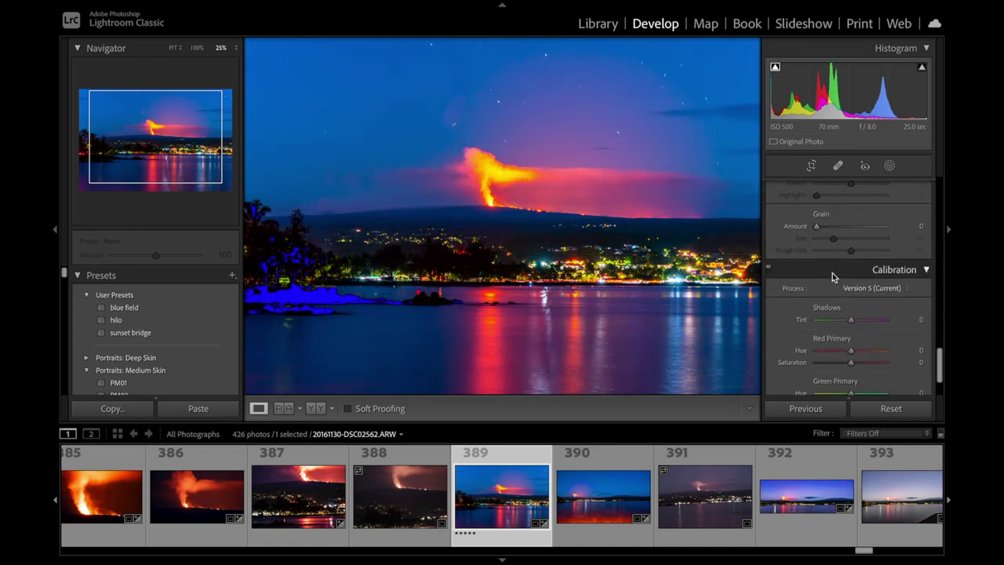
scroll(832, 273, down, 3)
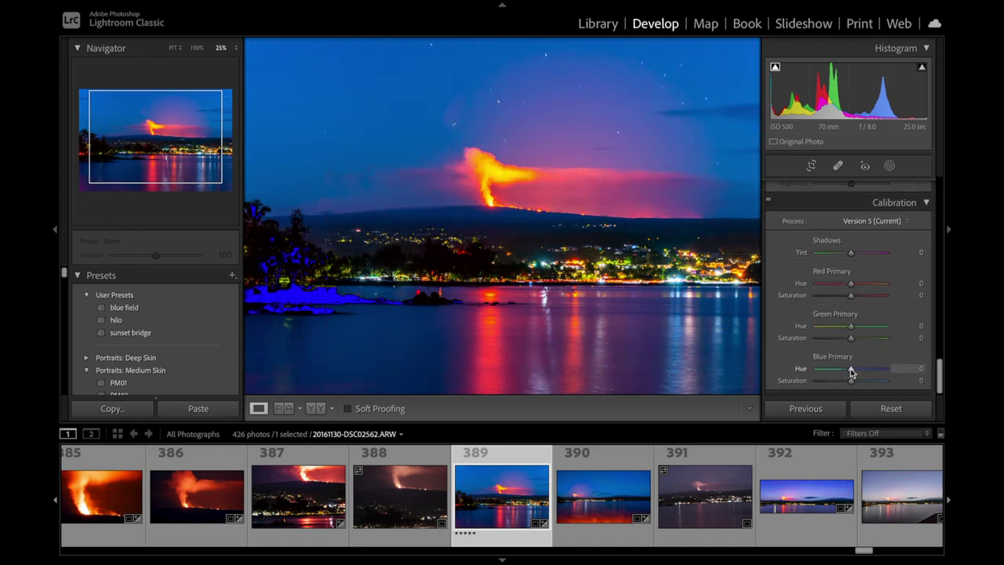
drag(840, 369, 832, 369)
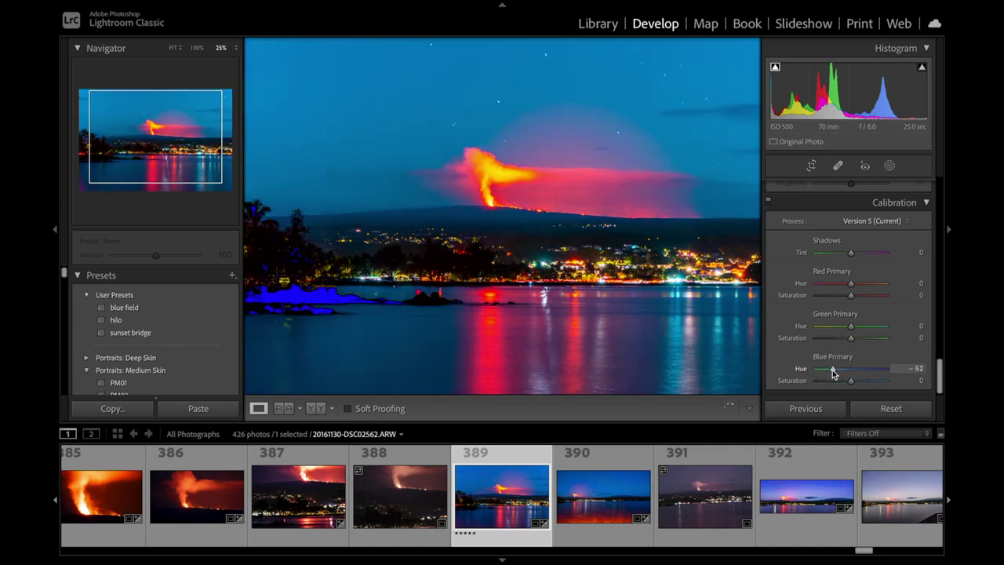
drag(832, 369, 857, 372)
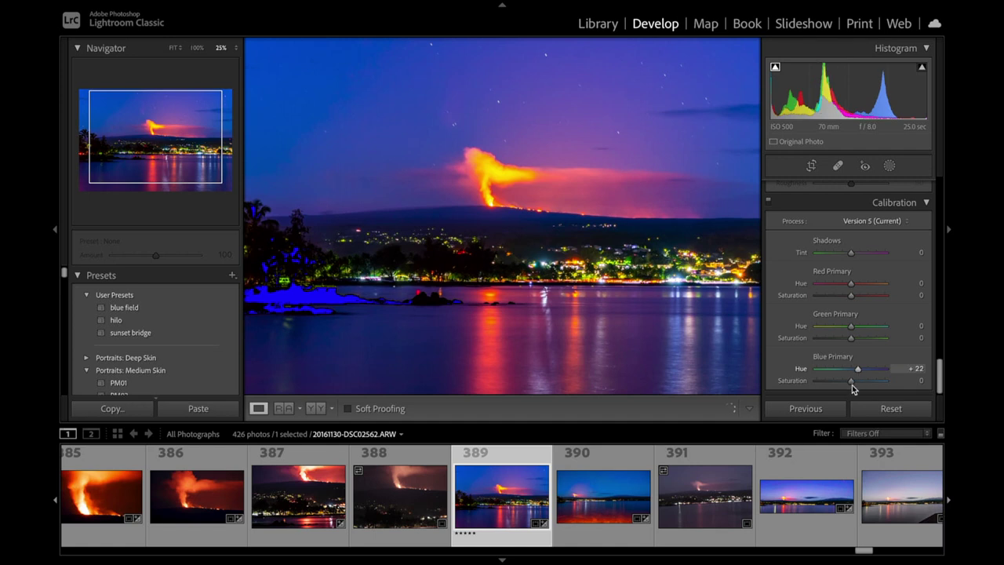
drag(851, 380, 861, 380)
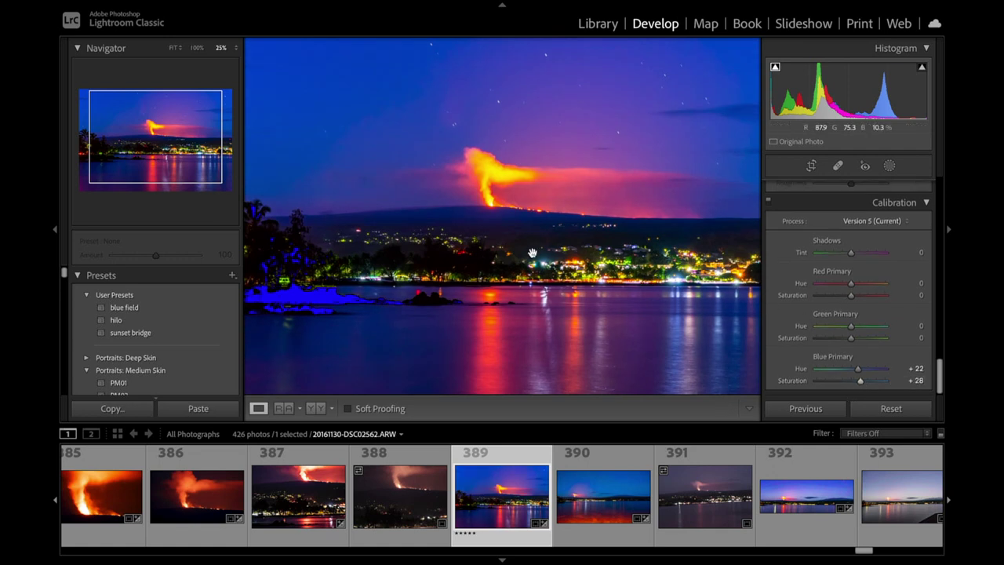
key(ctrl+minus)
click(526, 253)
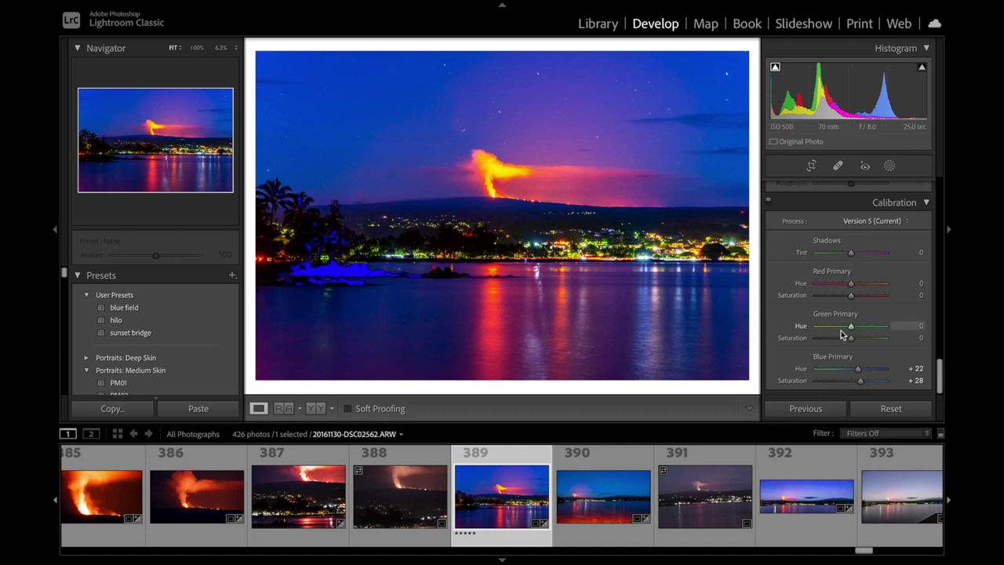
- Return to the top of the right panel and show the Add New Mask list
scroll(840, 334, up, 5)
scroll(841, 335, up, 5)
scroll(840, 335, up, 2)
scroll(840, 335, up, 3)
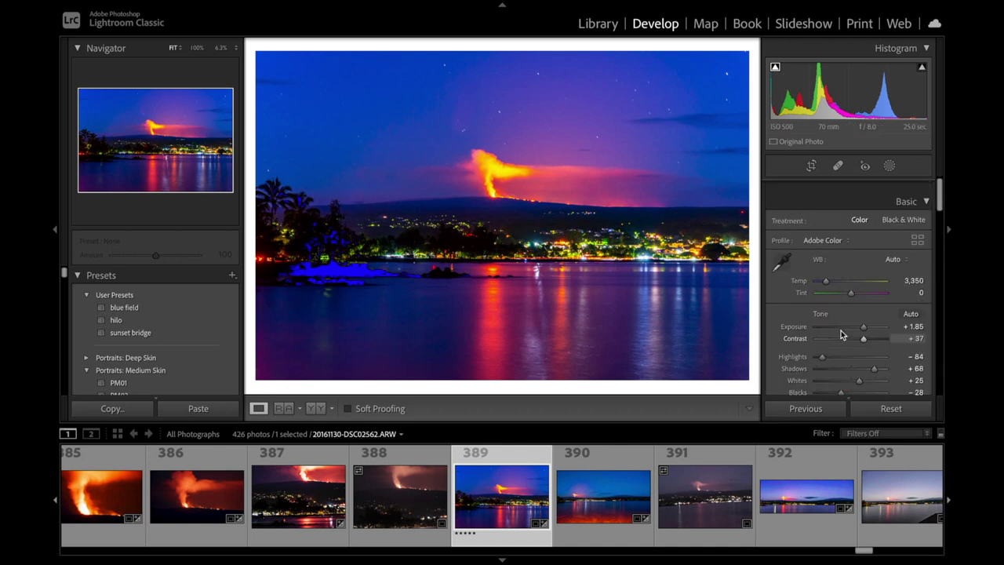
scroll(841, 335, up, 2)
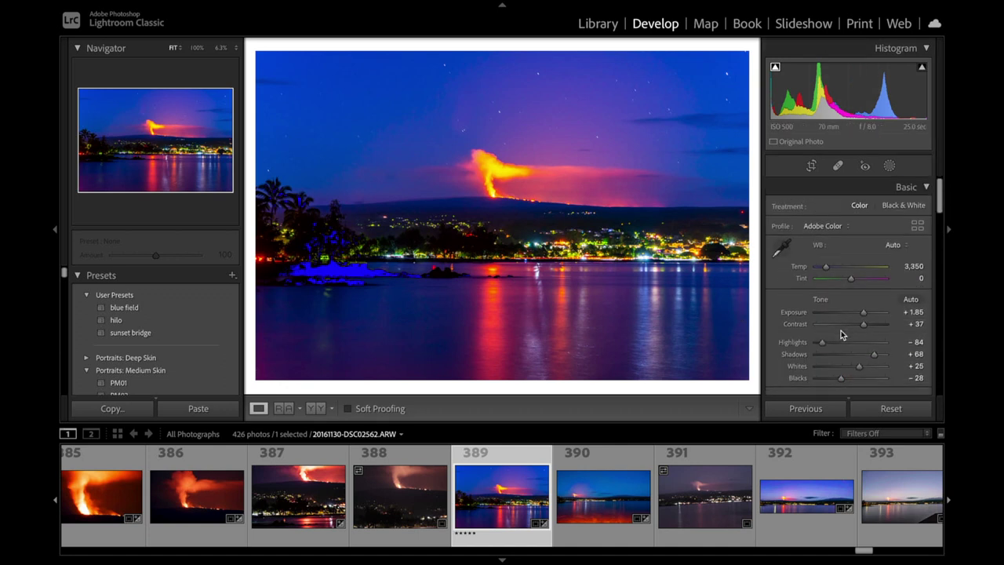
click(888, 165)
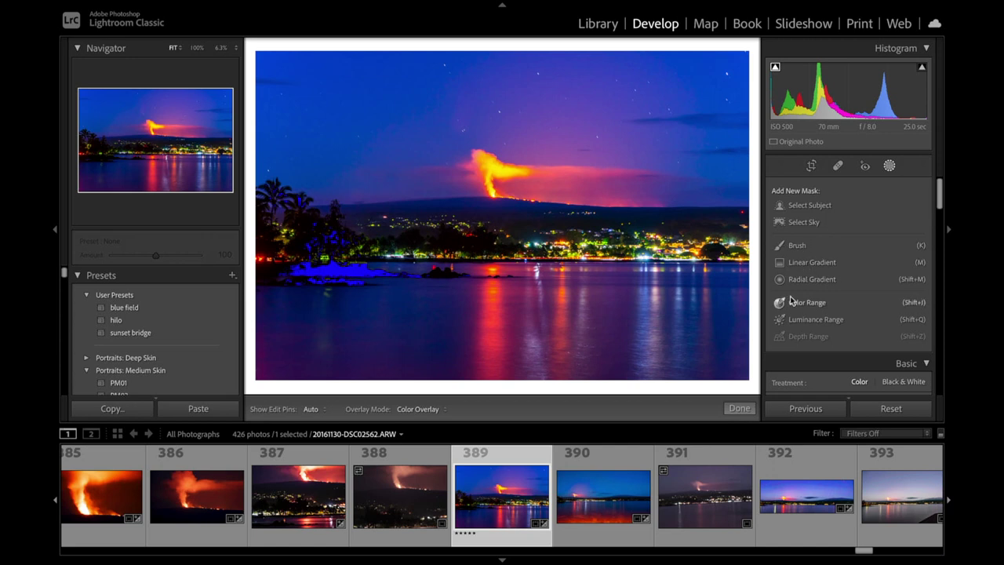
- Draw a linear gradient from the sky down to the horizon, with Exposure 0.24 and Temp 0
click(793, 262)
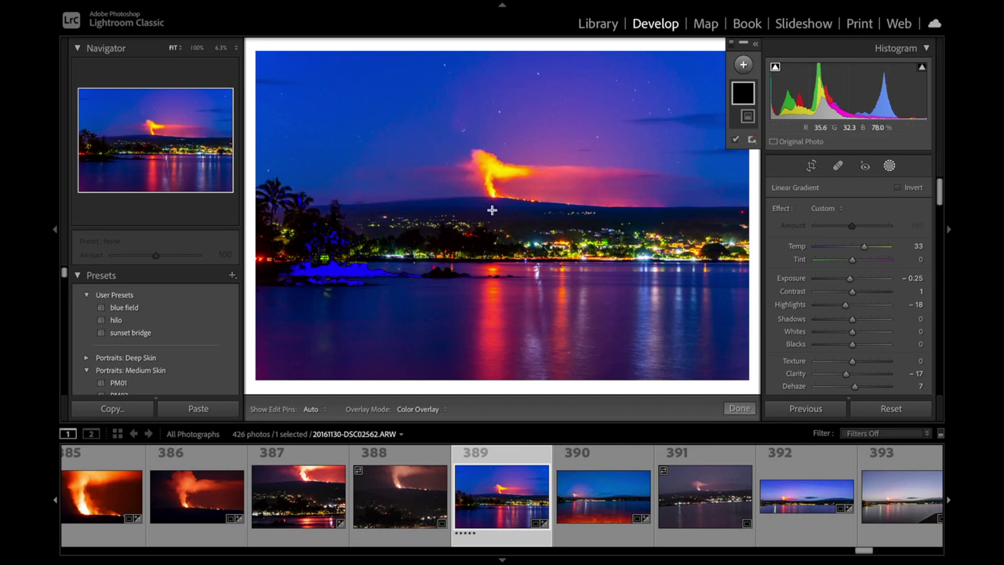
mouse_move(504, 187)
mouse_down()
mouse_move(487, 212)
mouse_move(547, 198)
mouse_move(542, 178)
mouse_move(501, 171)
mouse_move(506, 164)
mouse_move(463, 251)
mouse_move(554, 200)
mouse_move(494, 193)
mouse_move(507, 229)
mouse_move(505, 211)
mouse_up()
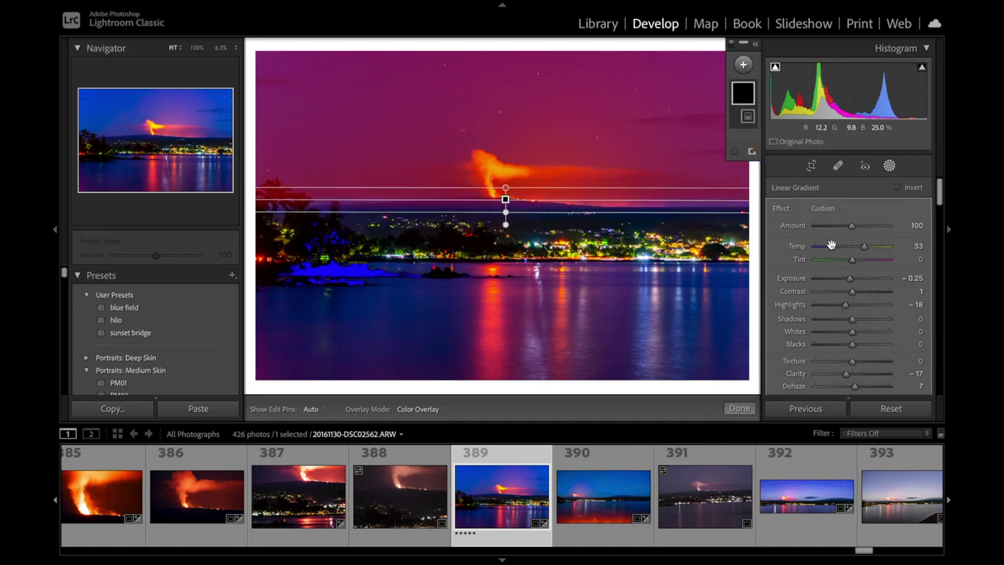
drag(851, 281, 853, 282)
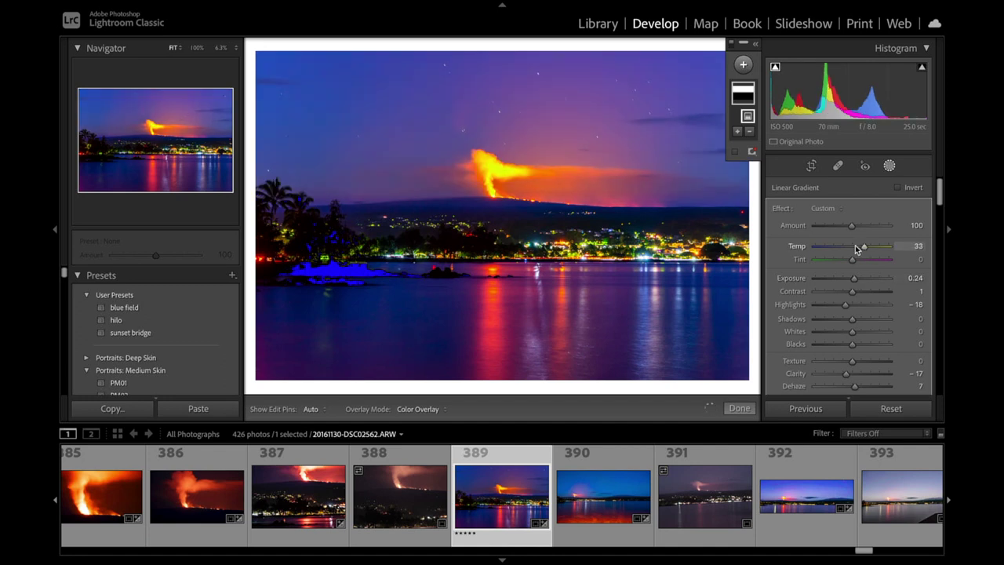
drag(855, 248, 853, 248)
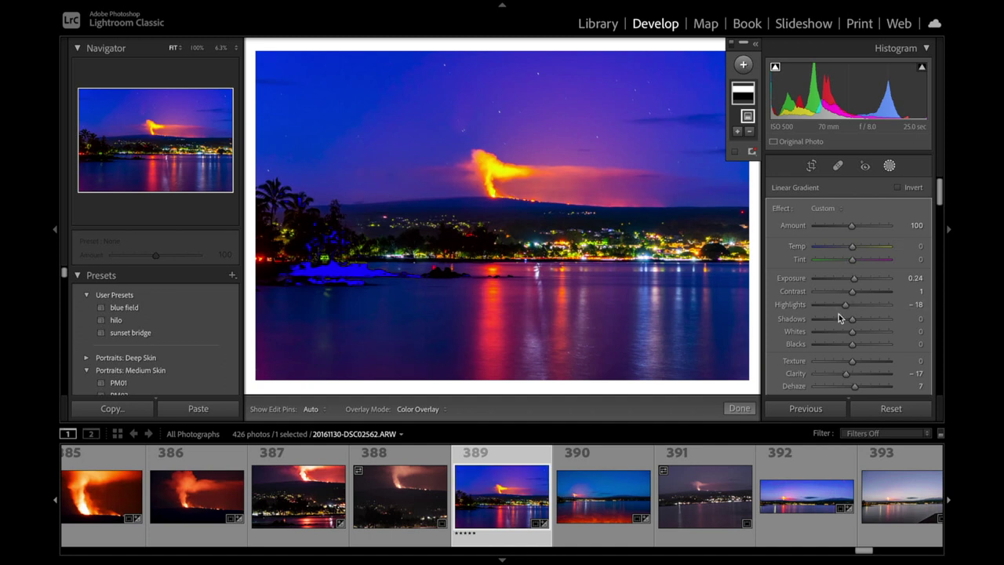
- Draw a new linear gradient up over the harbor water and raise its Exposure to 1.00
scroll(839, 313, down, 1)
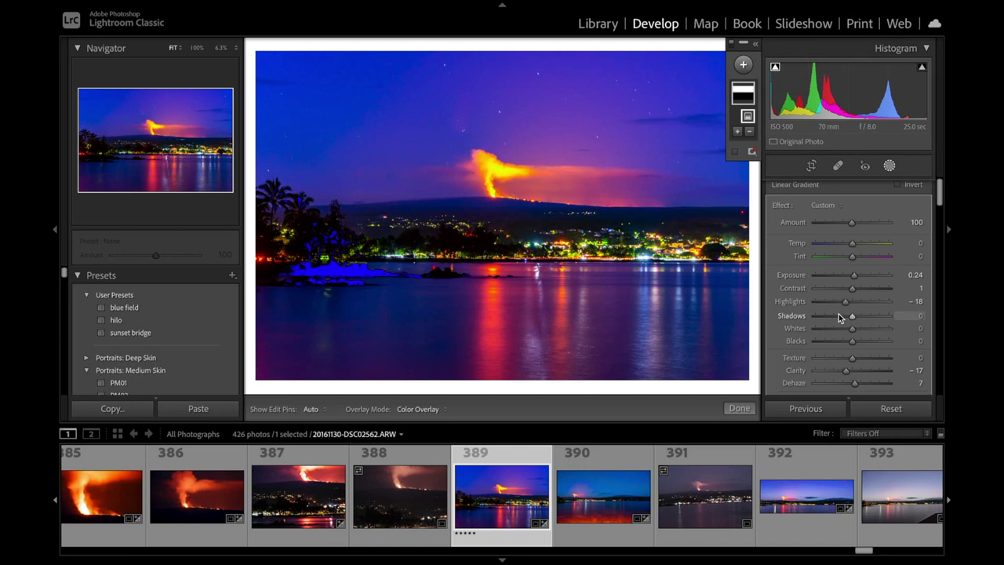
click(743, 65)
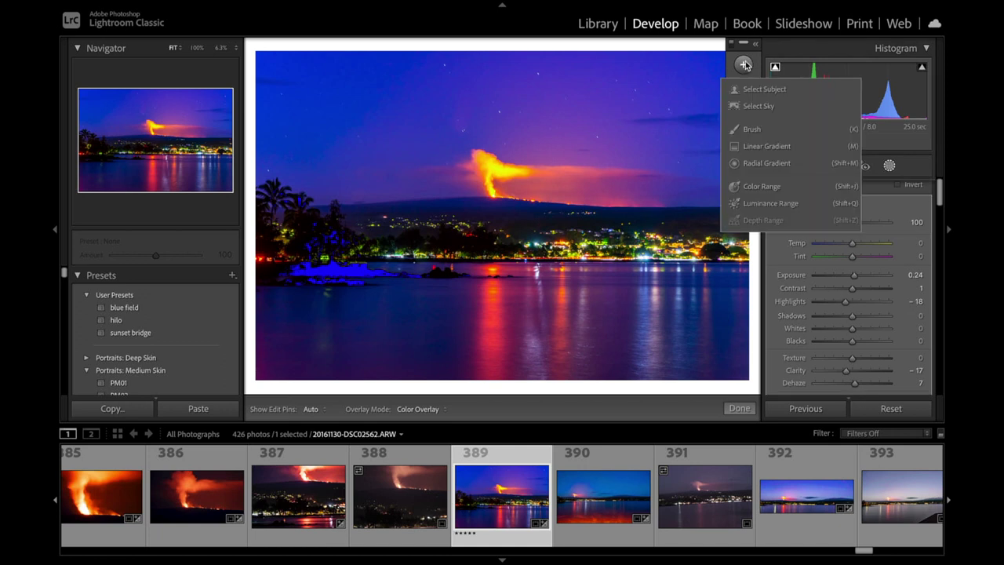
click(751, 145)
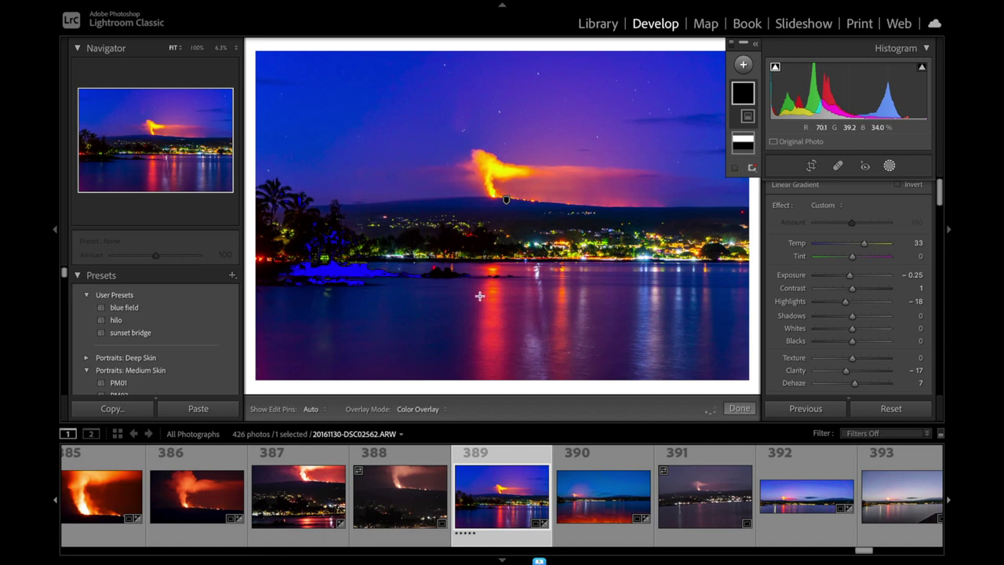
drag(480, 296, 484, 233)
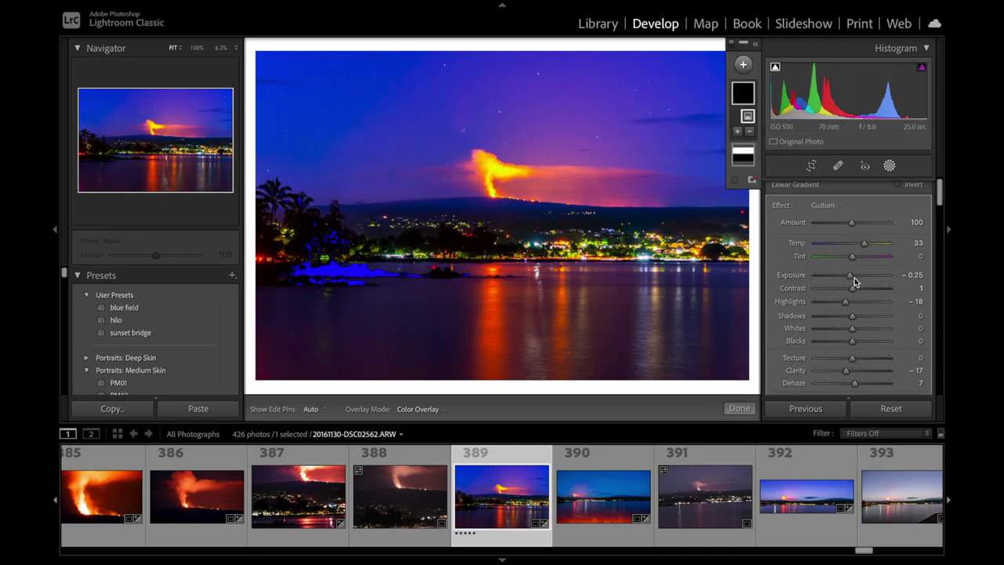
drag(853, 275, 863, 277)
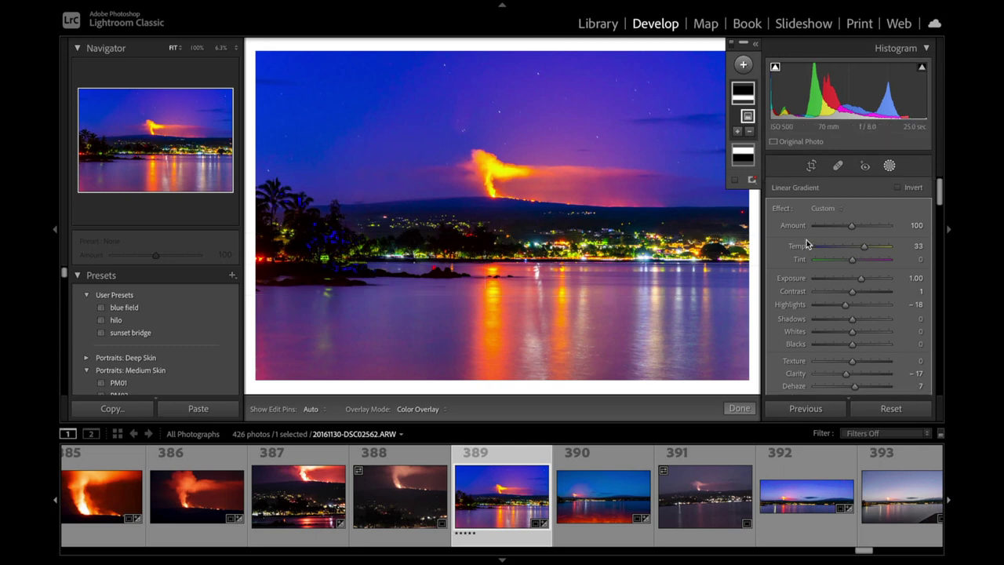
scroll(806, 239, down, 2)
scroll(806, 239, down, 2)
scroll(807, 239, down, 3)
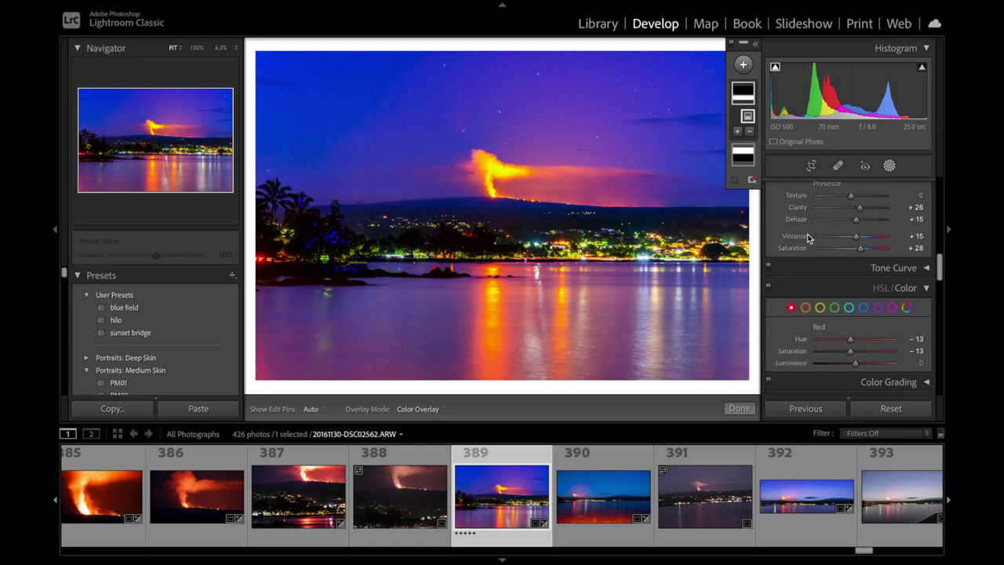
scroll(807, 239, up, 10)
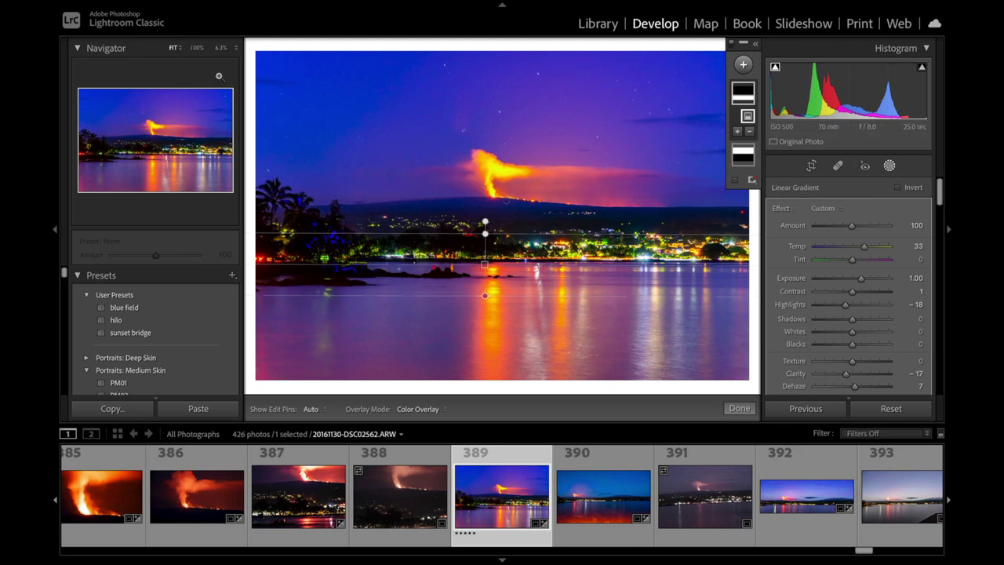
click(342, 135)
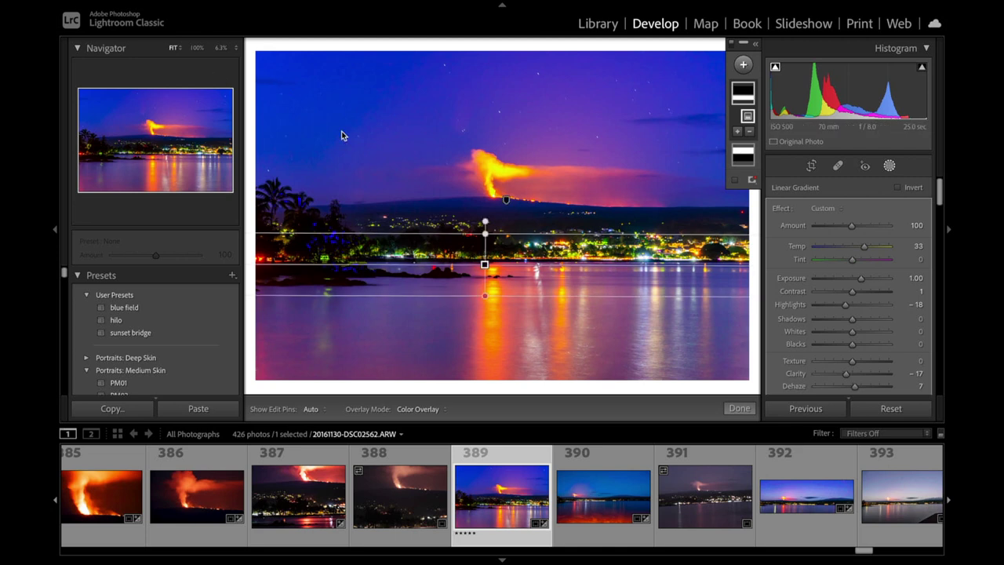